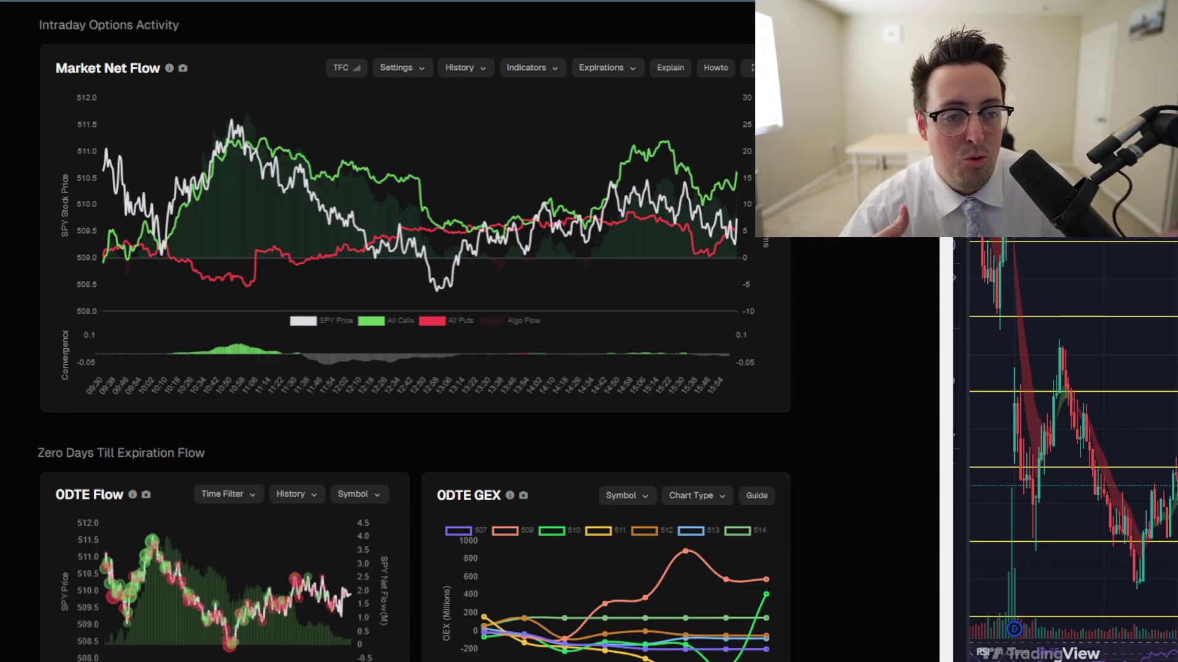
- Bring up the annotated Market Net Flow screenshot and draw a W under the morning price low
scroll(282, 356, "up", 2)
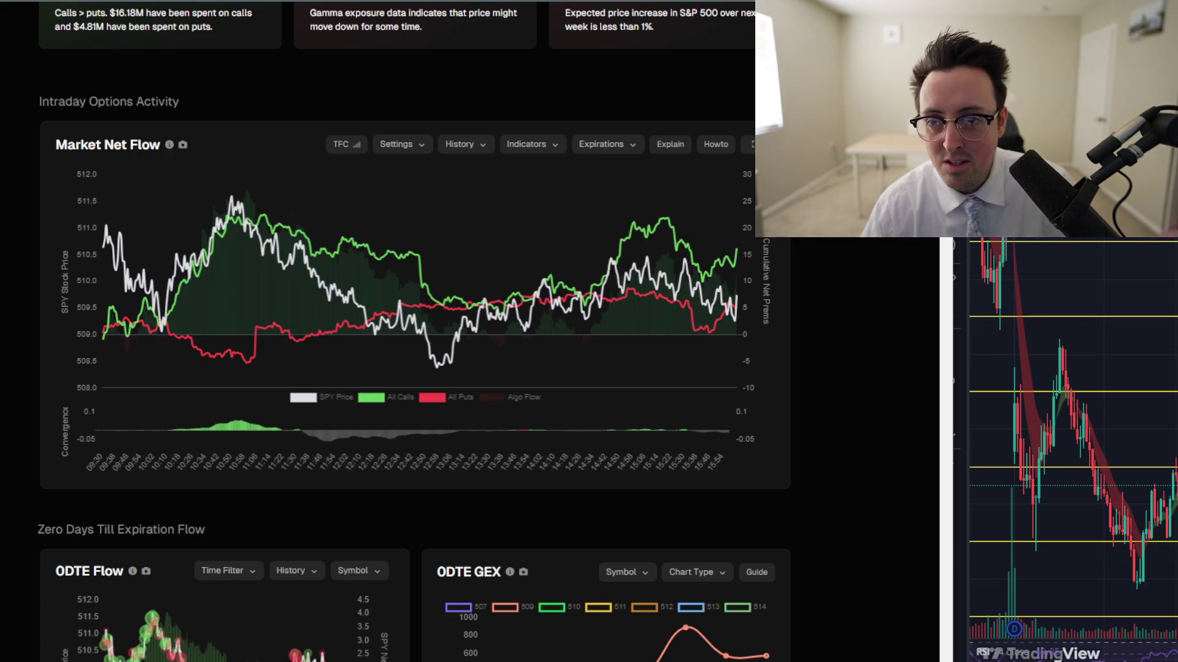
key("alt+Tab")
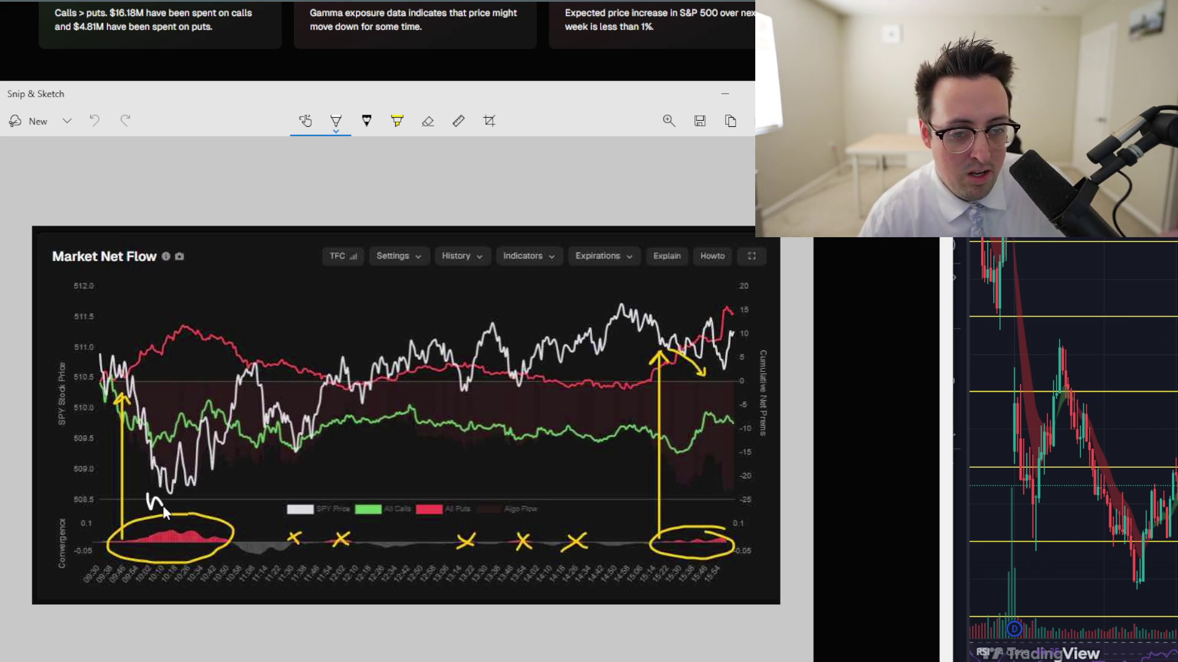
left_click_drag(163, 507, 169, 493)
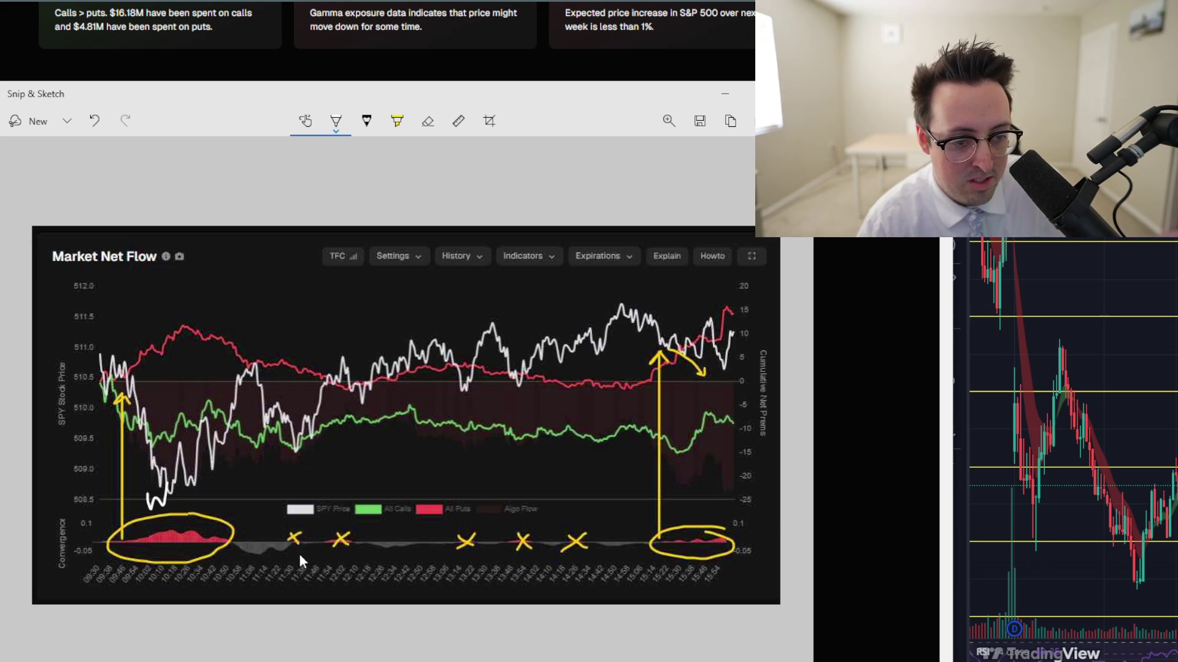
- Write W above the crossed and circled signals, add the 4/6 tally, and copy the image
left_click_drag(290, 521, 298, 515)
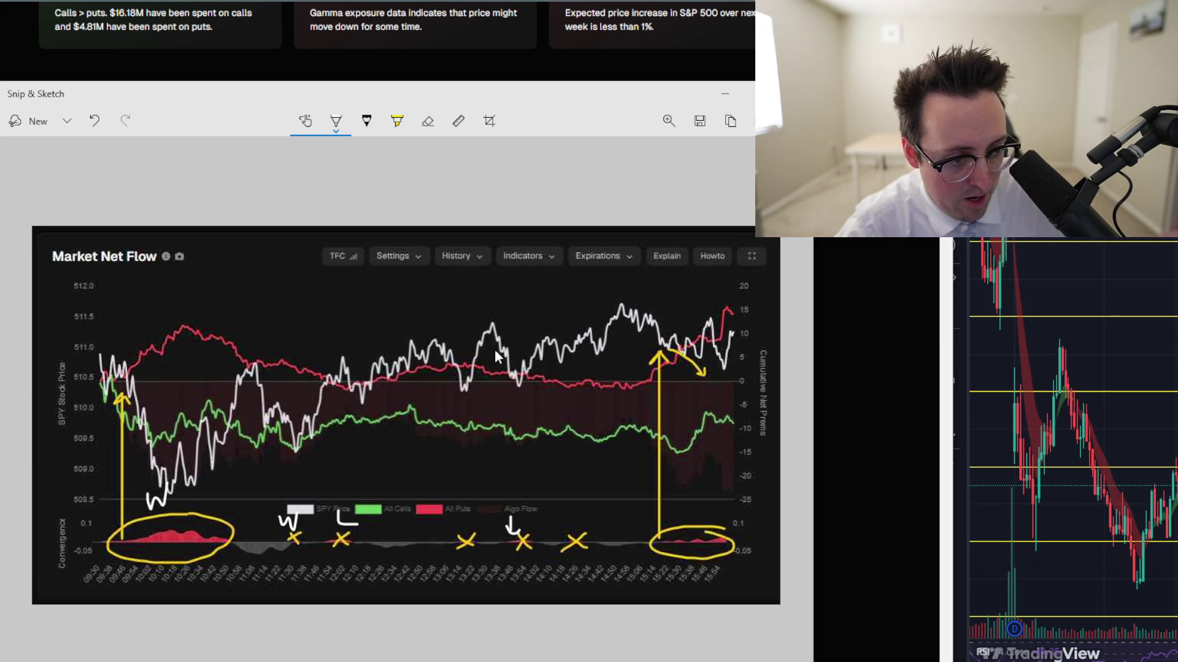
left_click_drag(506, 331, 505, 338)
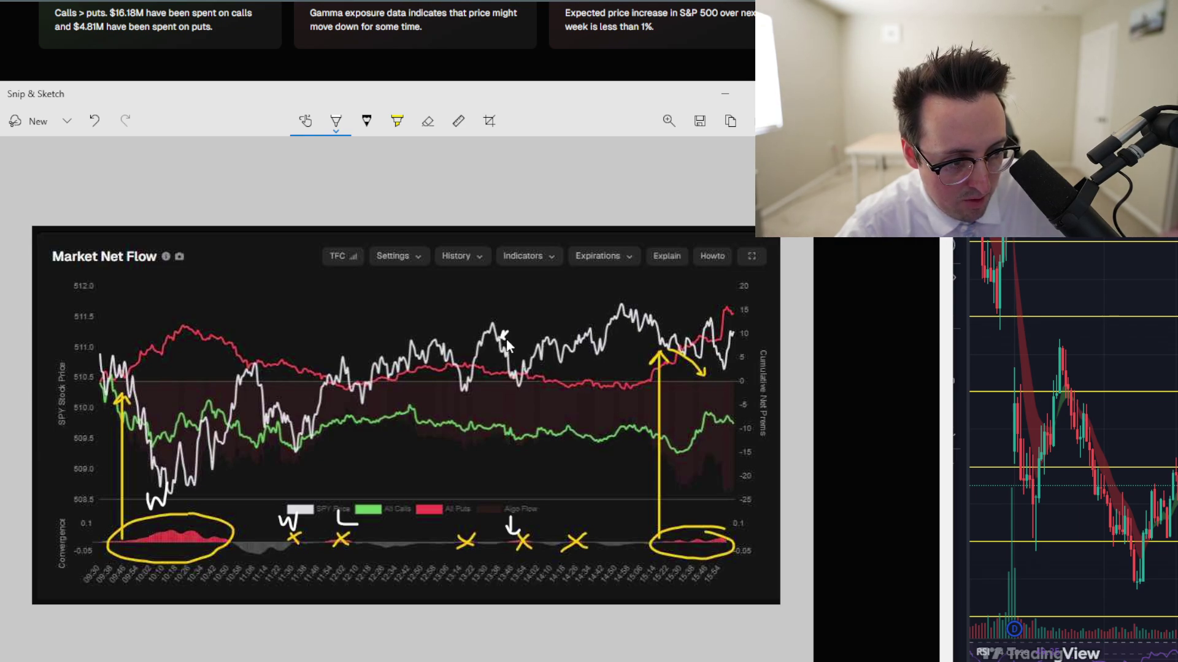
left_click_drag(525, 506, 542, 504)
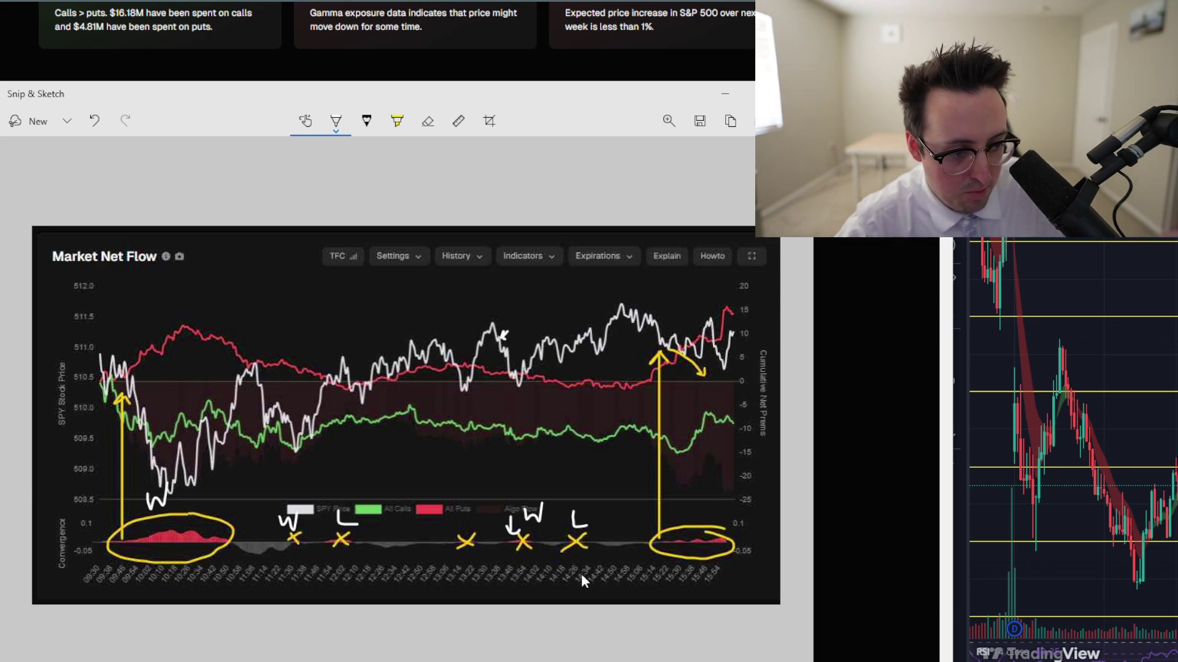
left_click_drag(702, 506, 703, 485)
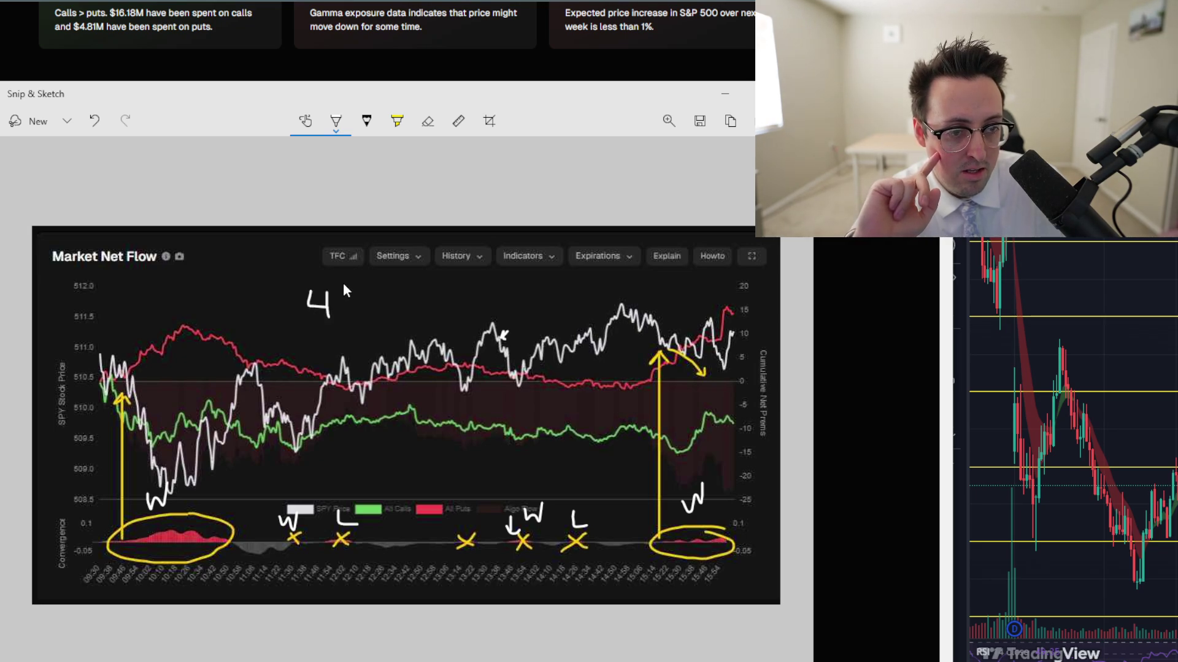
left_click_drag(344, 285, 335, 341)
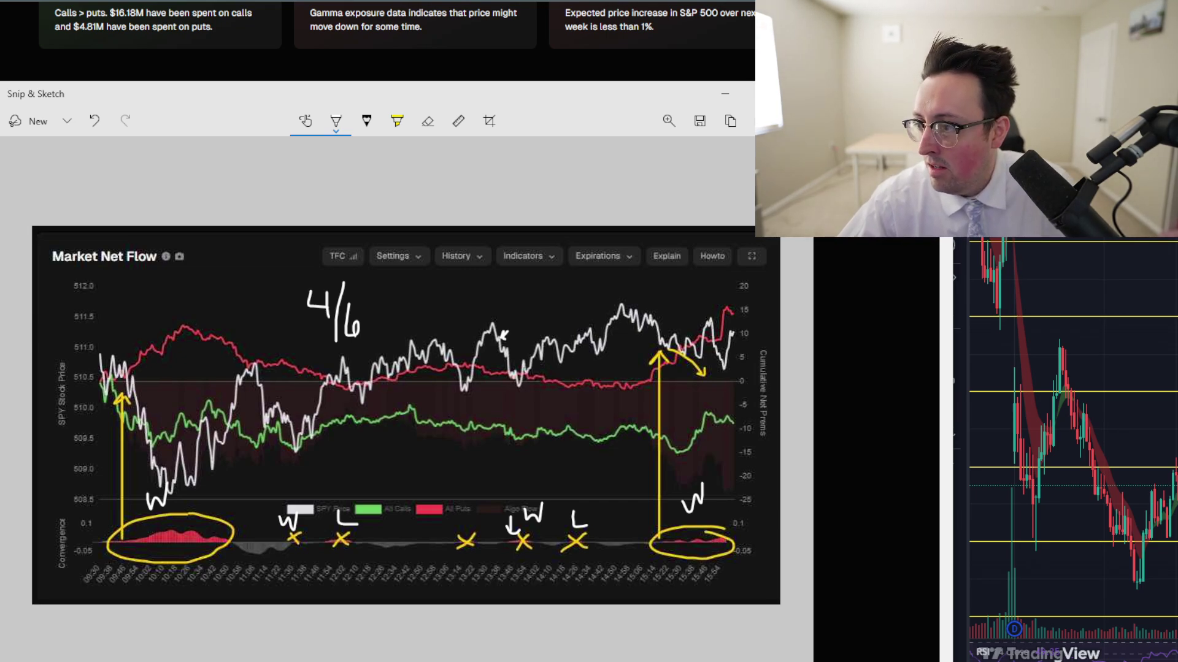
key("ctrl+c")
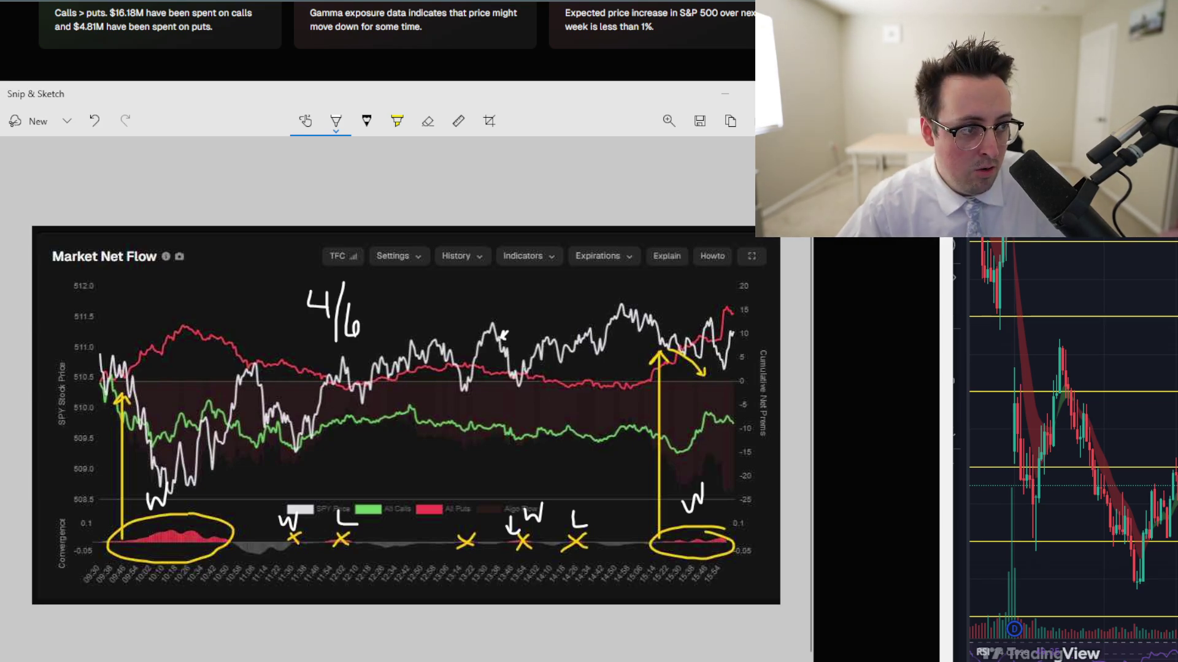
- Snip another day's Market Net Flow chart into Snip & Sketch
key("ctrl+n")
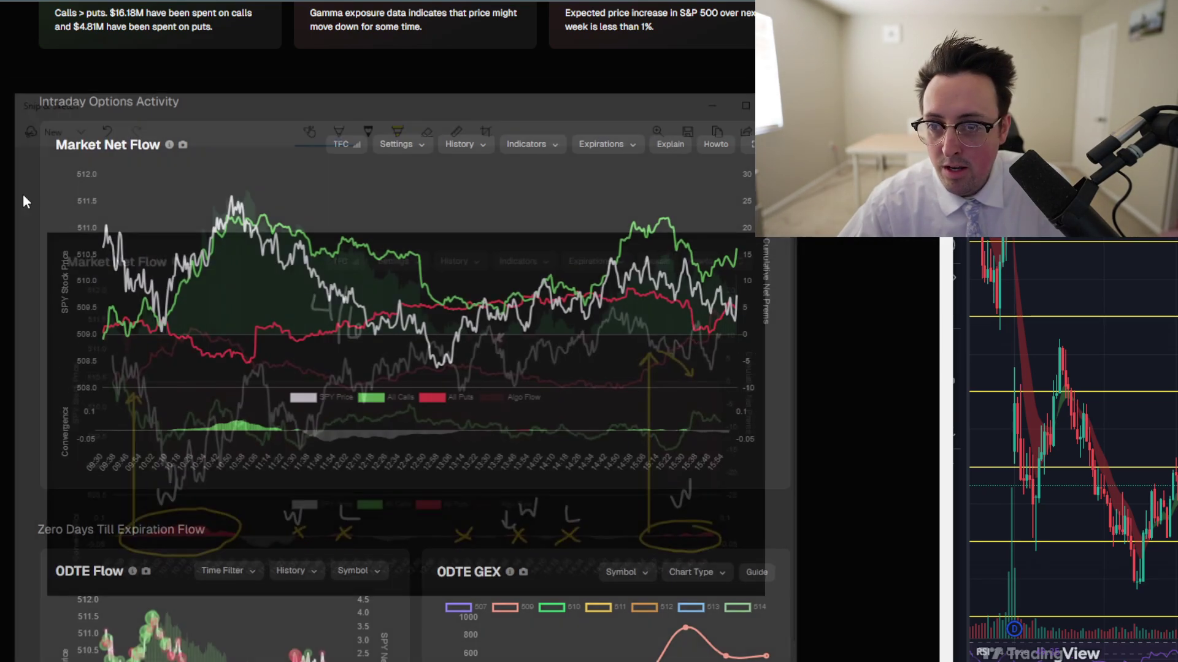
left_click_drag(33, 503, 791, 113)
left_click_drag(736, 83, 678, 66)
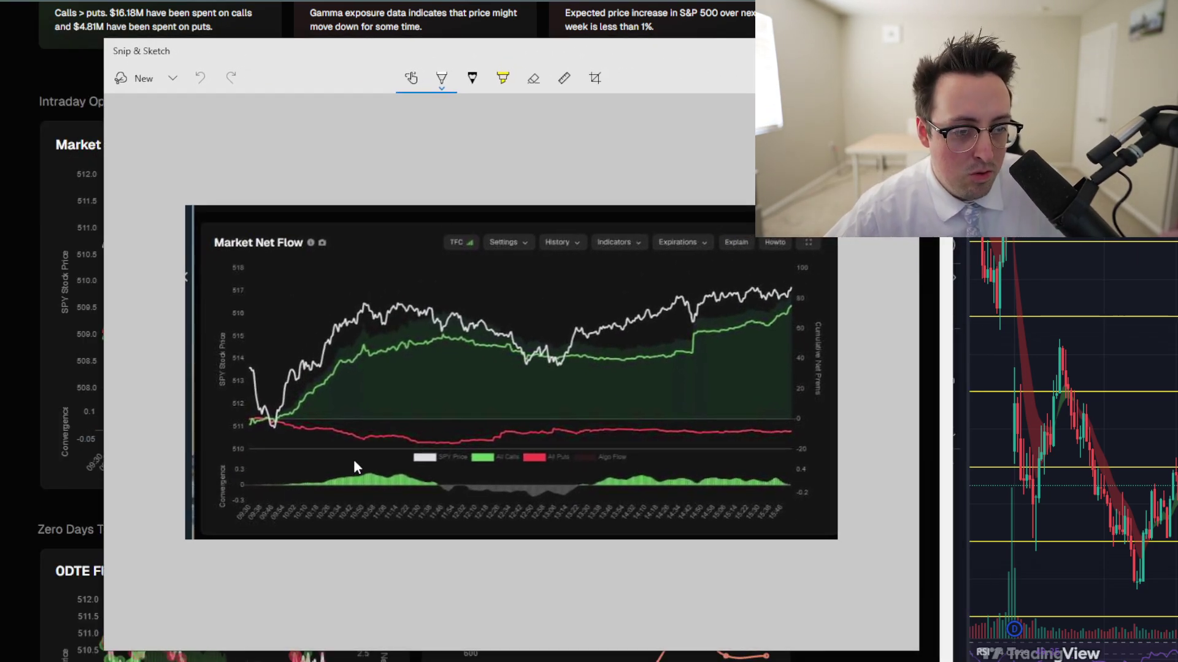
- Circle both green convergence areas, mark them W, and draw an arrow along the rising price
mouse_move(356, 457)
left_mouse_down()
mouse_move(262, 483)
mouse_move(436, 503)
mouse_move(299, 467)
left_mouse_up()
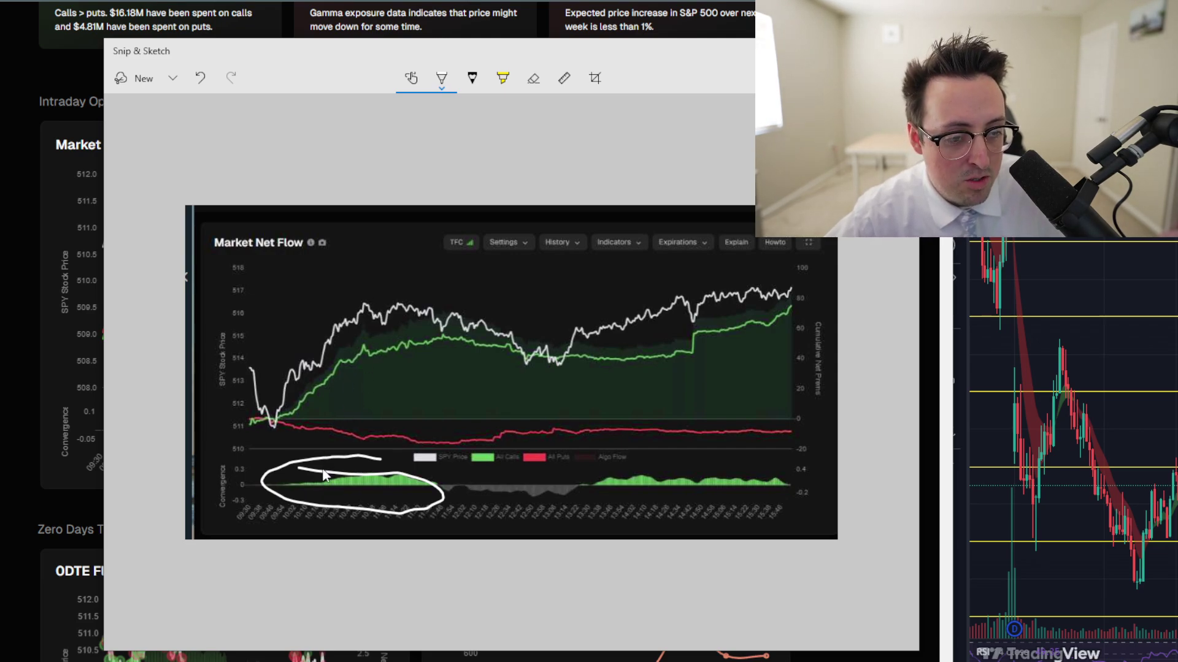
left_click_drag(305, 453, 324, 414)
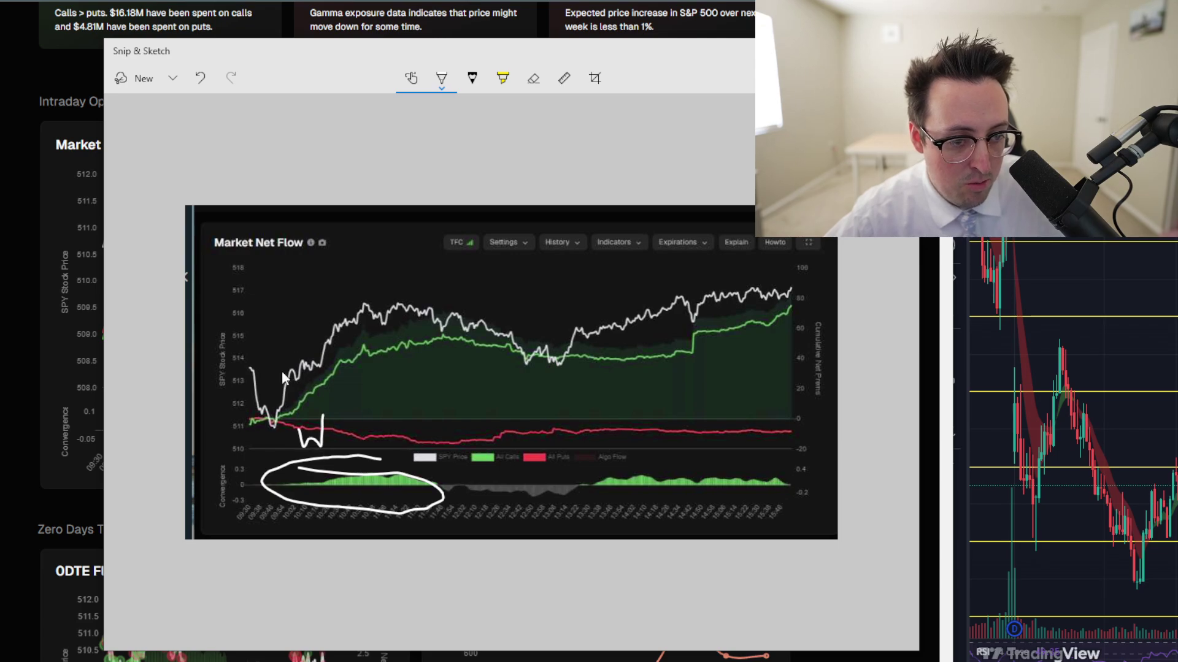
mouse_move(279, 372)
left_mouse_down()
mouse_move(367, 284)
mouse_move(370, 300)
left_mouse_up()
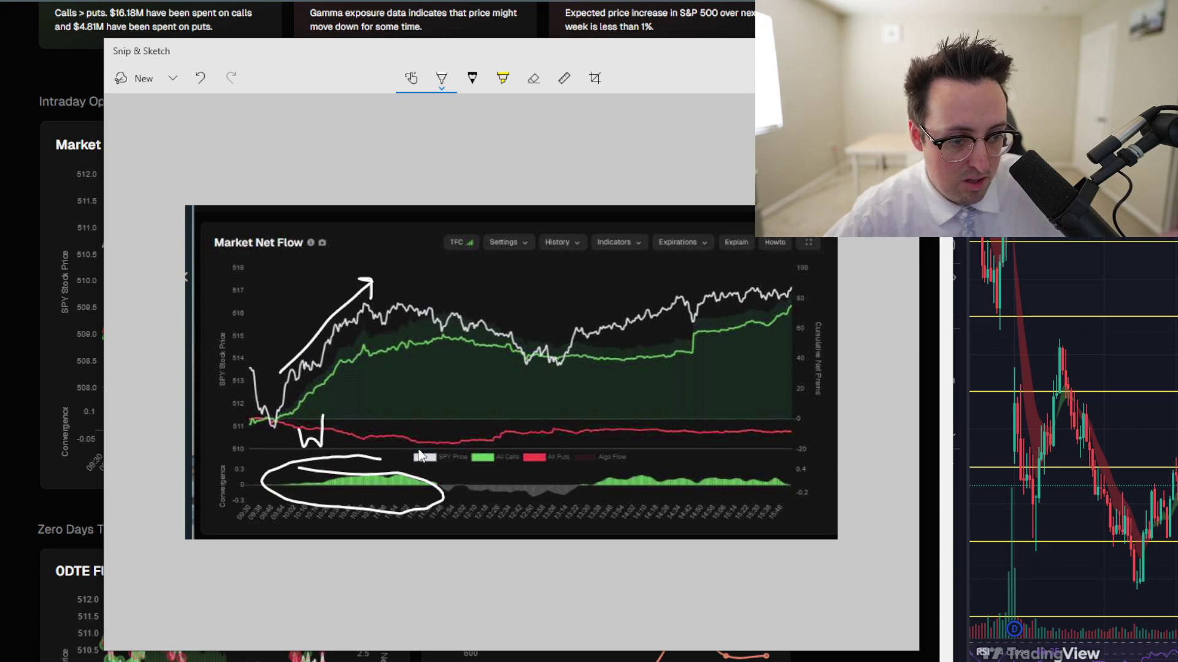
mouse_move(785, 467)
left_mouse_down()
mouse_move(575, 484)
mouse_move(794, 498)
mouse_move(731, 467)
left_mouse_up()
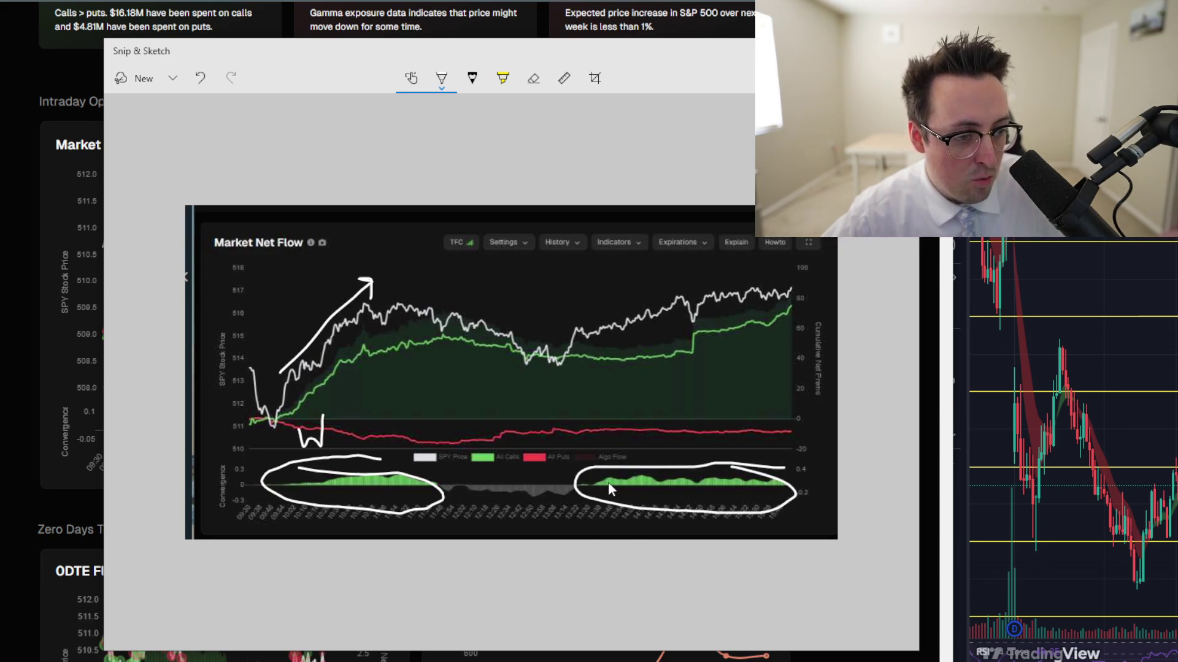
left_click_drag(654, 442, 666, 428)
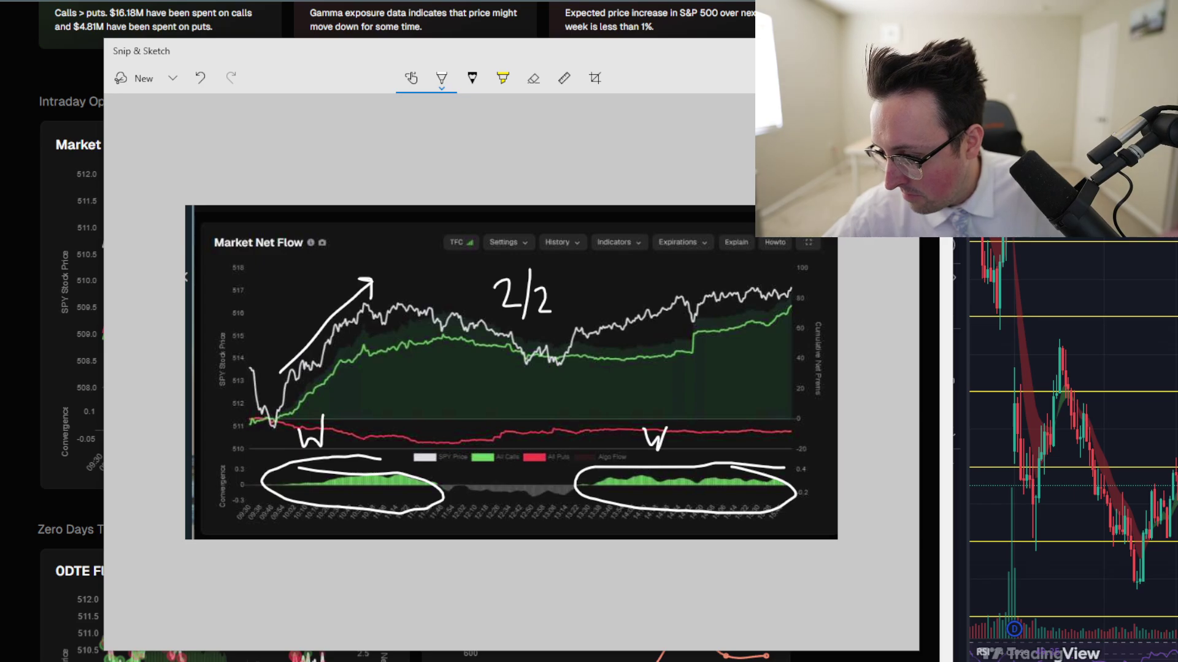
- Return to the chart, mark the early red bump, cross out the mid-morning signal, and circle the 11:36 bump as W
key("alt+F4")
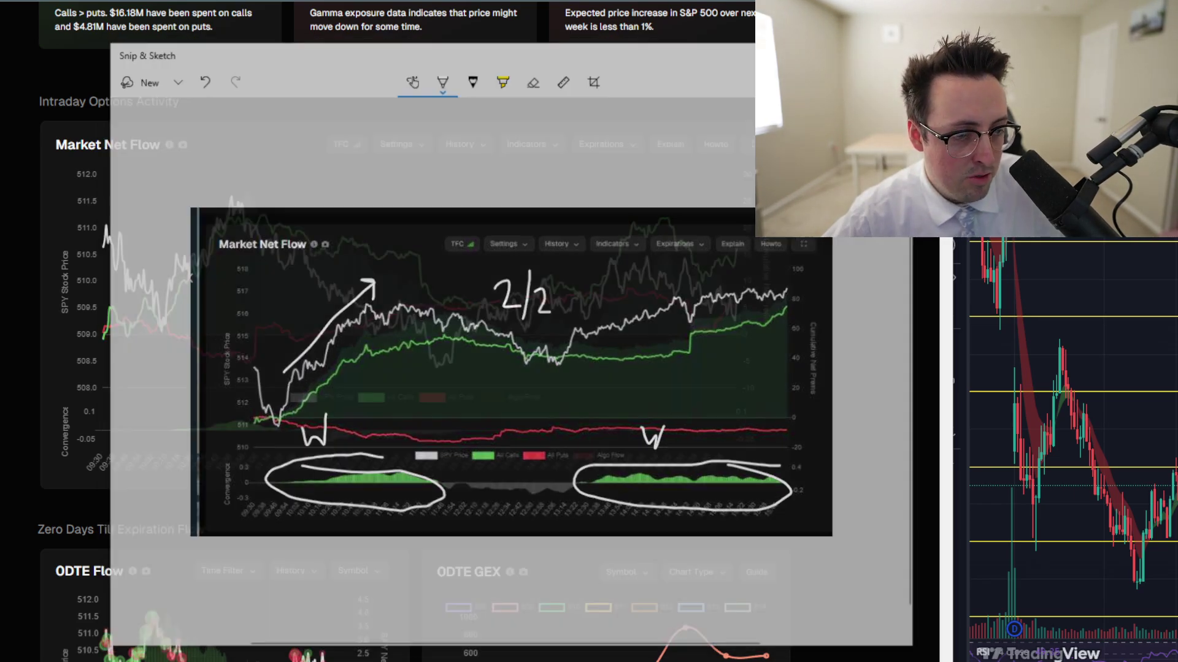
key("alt+Tab")
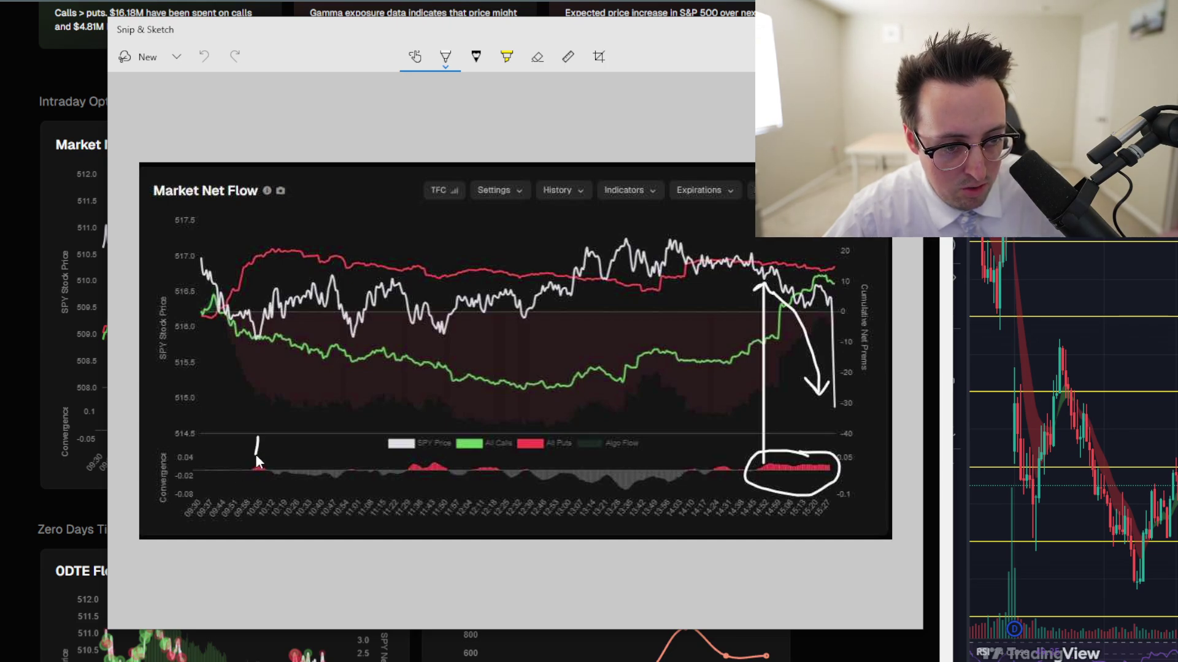
left_click_drag(255, 454, 262, 441)
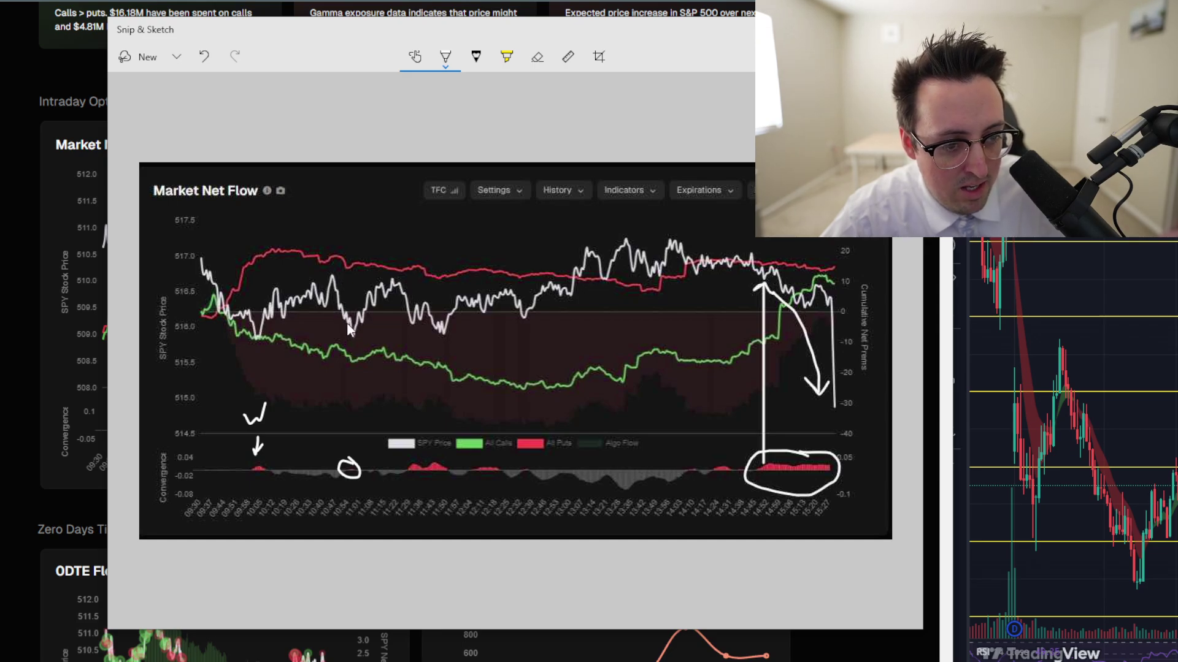
mouse_move(347, 482)
left_mouse_down()
mouse_move(344, 472)
mouse_move(358, 480)
left_mouse_up()
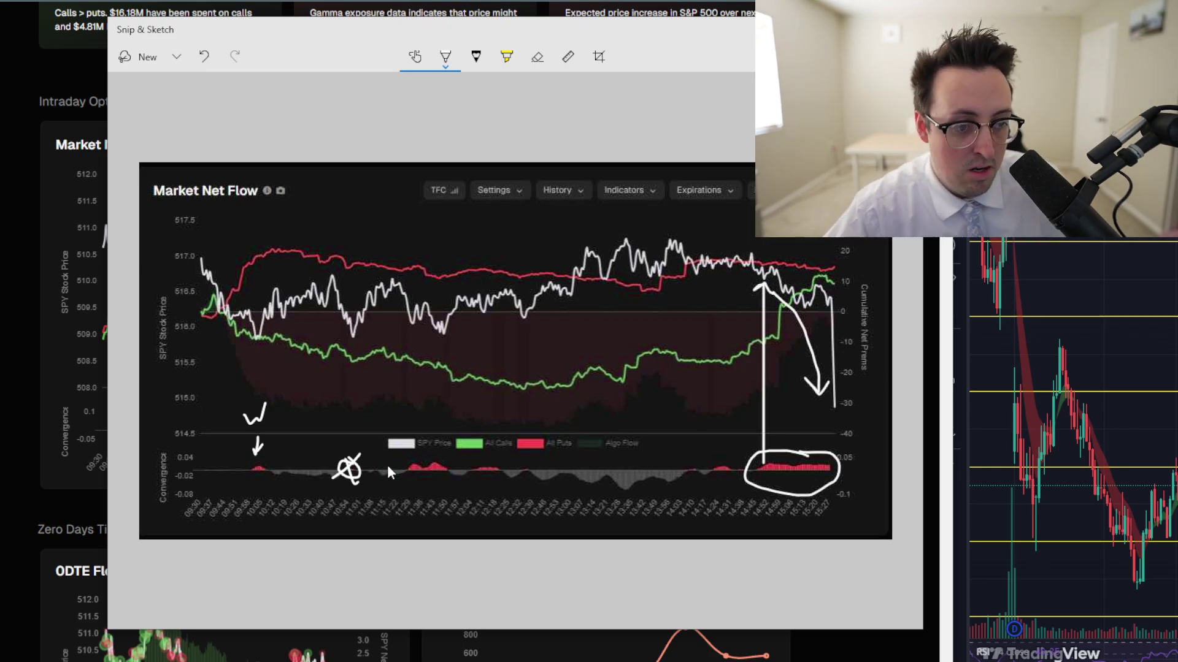
mouse_move(436, 461)
left_mouse_down()
mouse_move(417, 462)
mouse_move(437, 492)
left_mouse_up()
left_click_drag(409, 436, 422, 454)
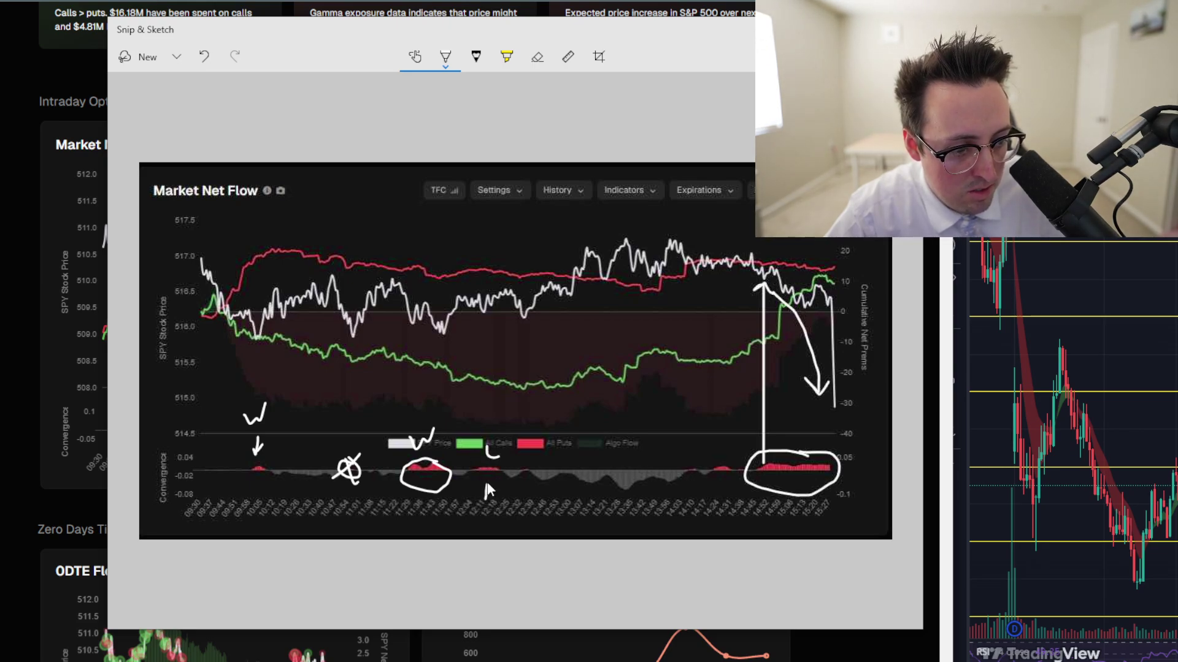
- Mark the next red bumps L, cross out the faded signal, mark the large cluster W, and start the tally
left_click_drag(482, 481, 485, 488)
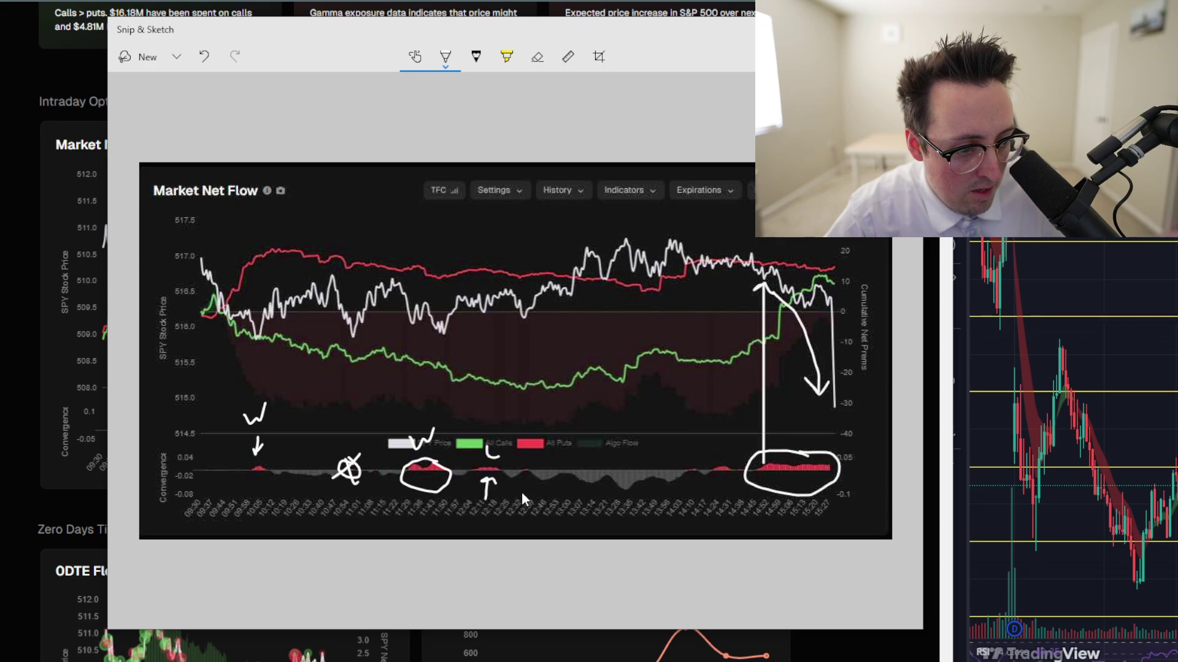
left_click_drag(522, 449, 529, 460)
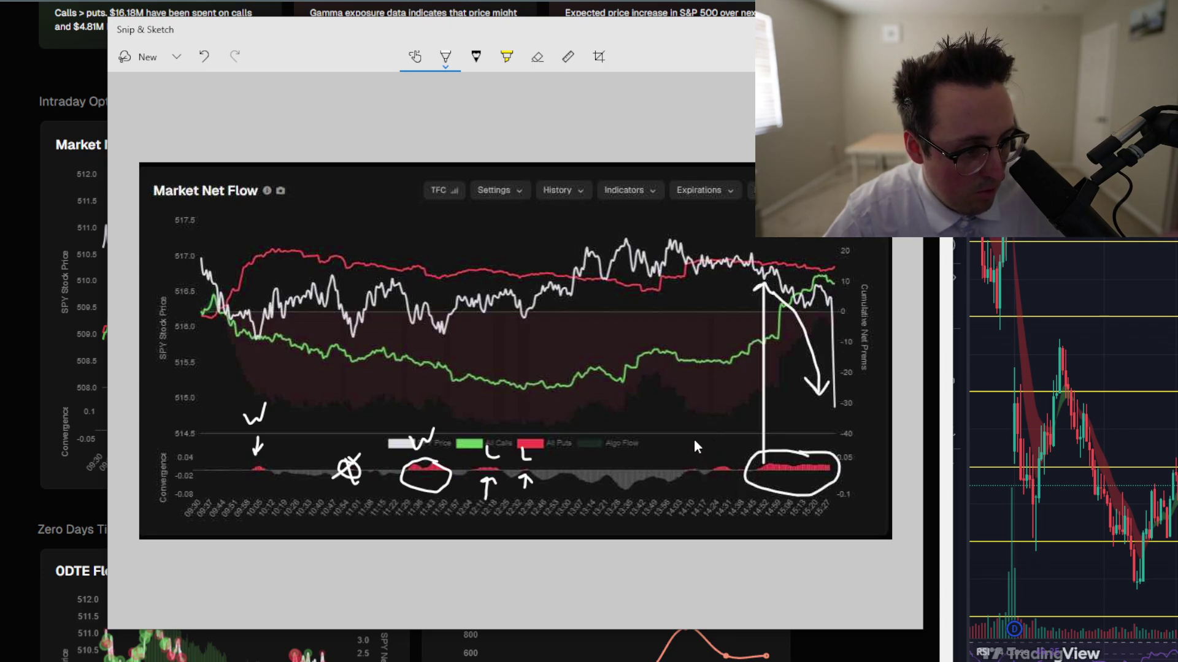
left_click_drag(698, 464, 680, 486)
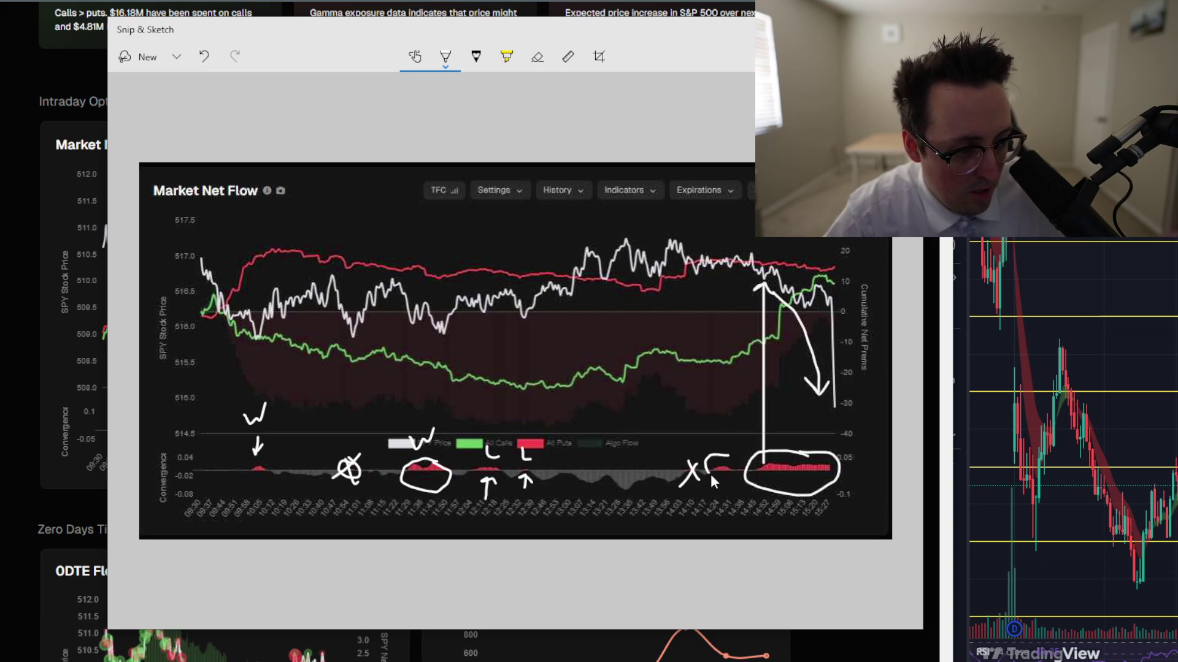
left_click_drag(712, 476, 726, 419)
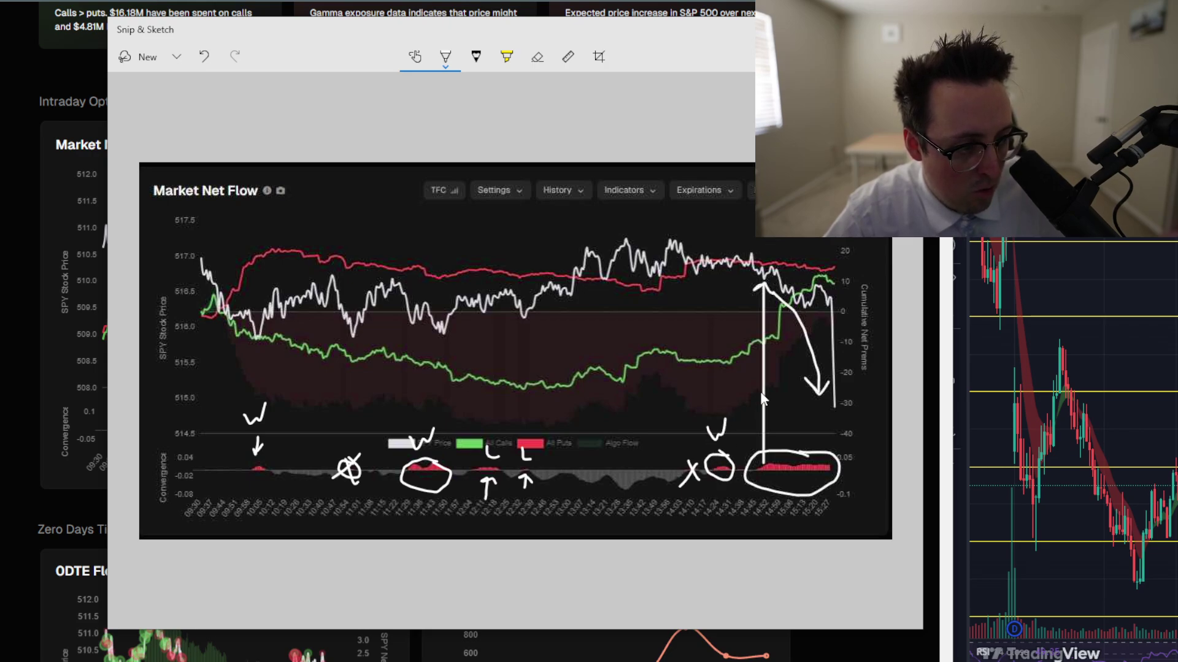
left_click_drag(779, 426, 798, 421)
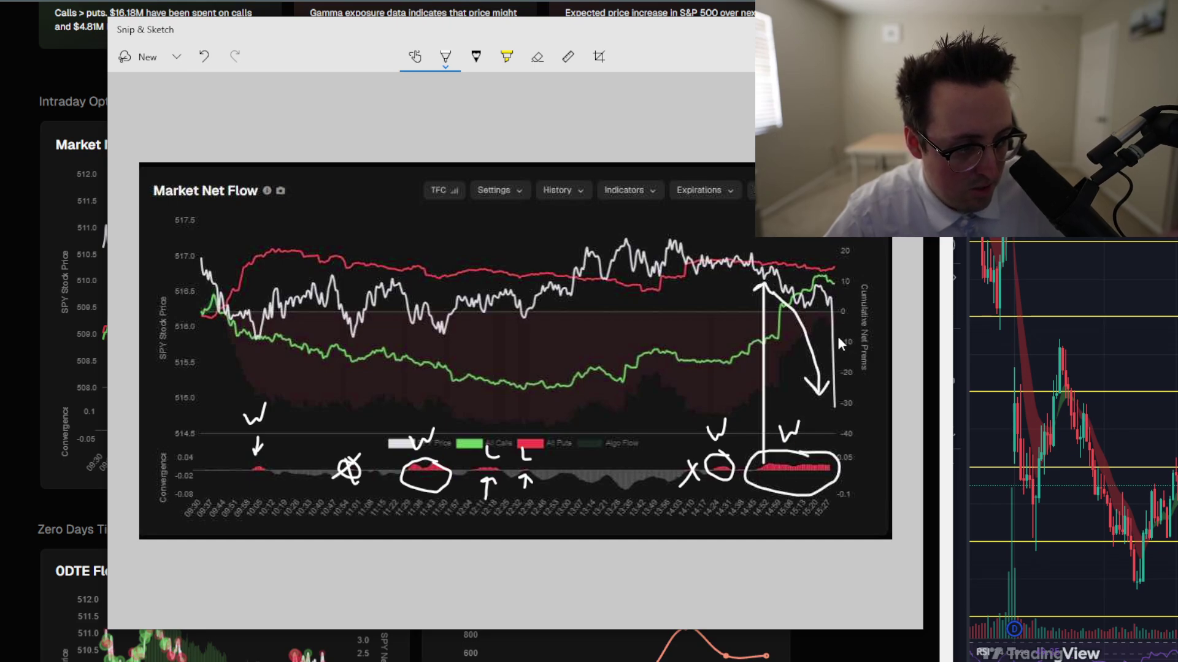
left_click_drag(853, 305, 837, 317)
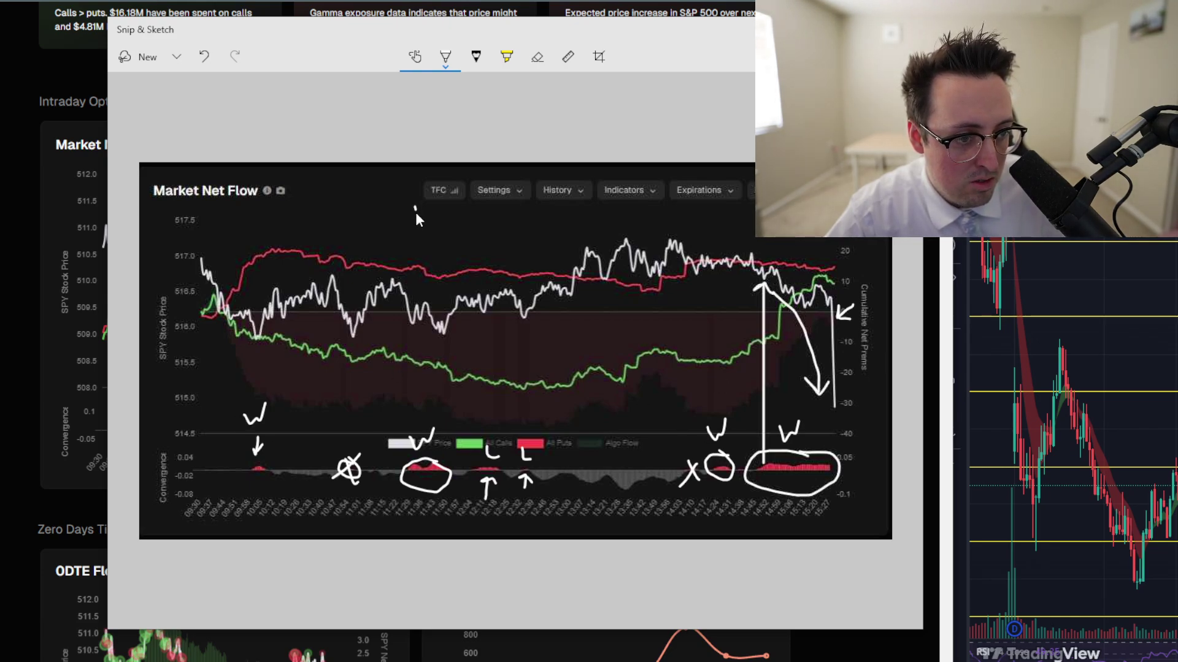
mouse_move(405, 207)
left_mouse_down()
mouse_move(419, 260)
mouse_move(438, 243)
left_mouse_up()
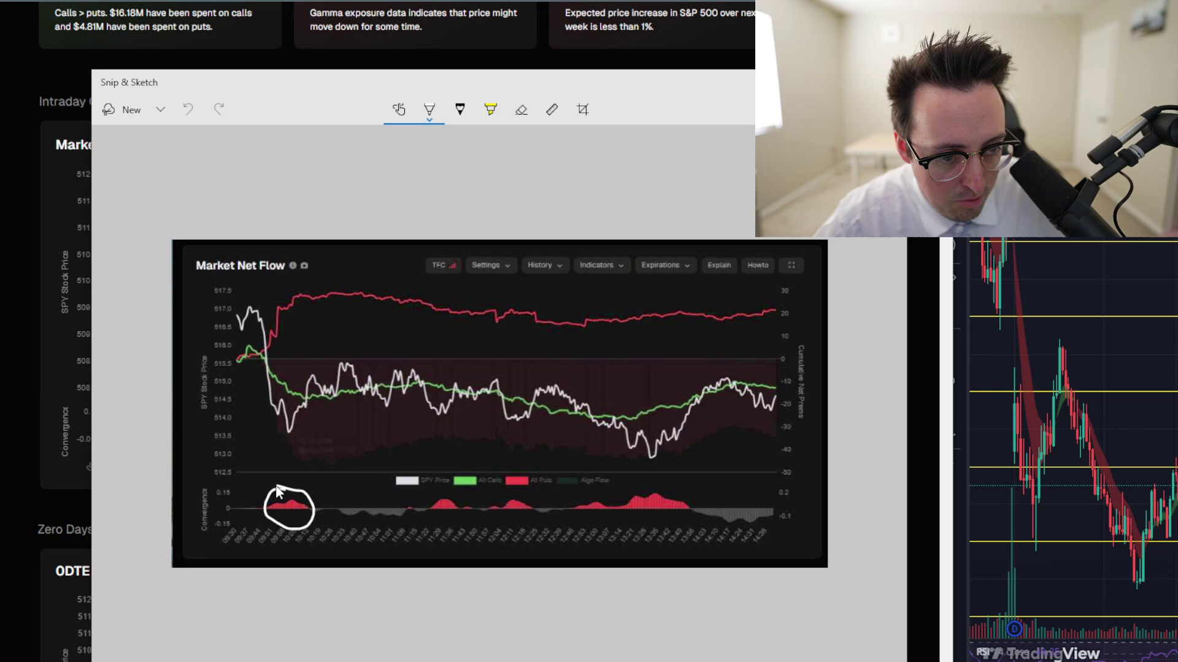
- Mark both circled red spikes W, cross out the small bump, write 3/3, and close the screenshot
left_click_drag(278, 460, 302, 458)
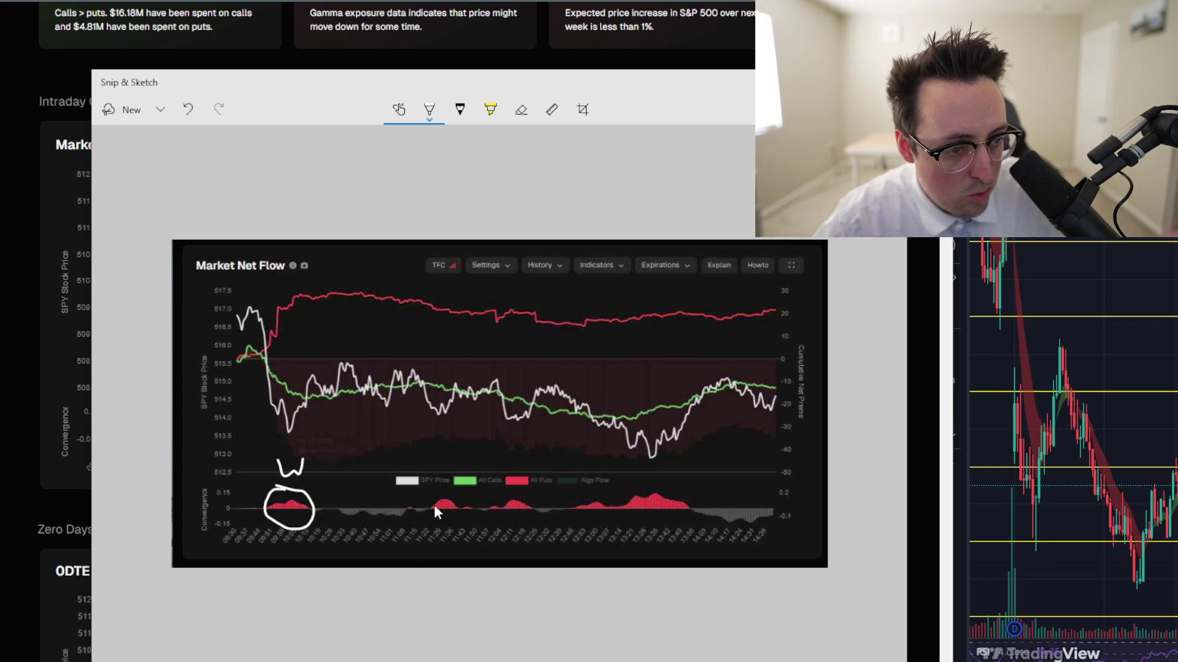
left_click_drag(404, 506, 411, 512)
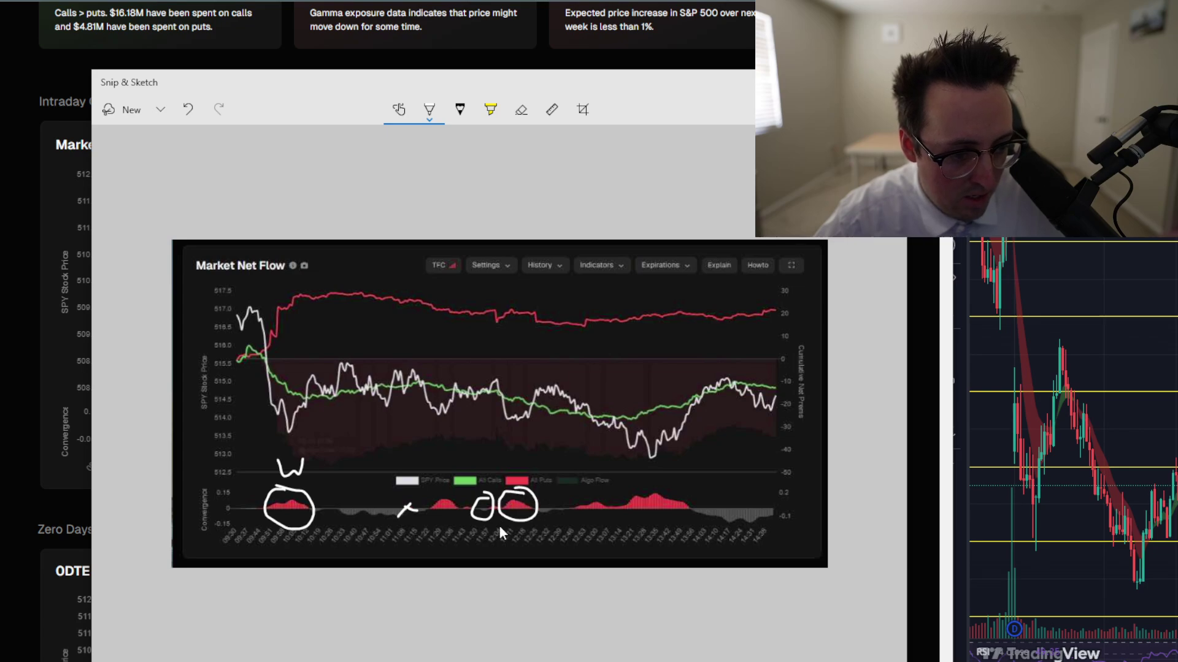
left_click_drag(454, 494, 433, 518)
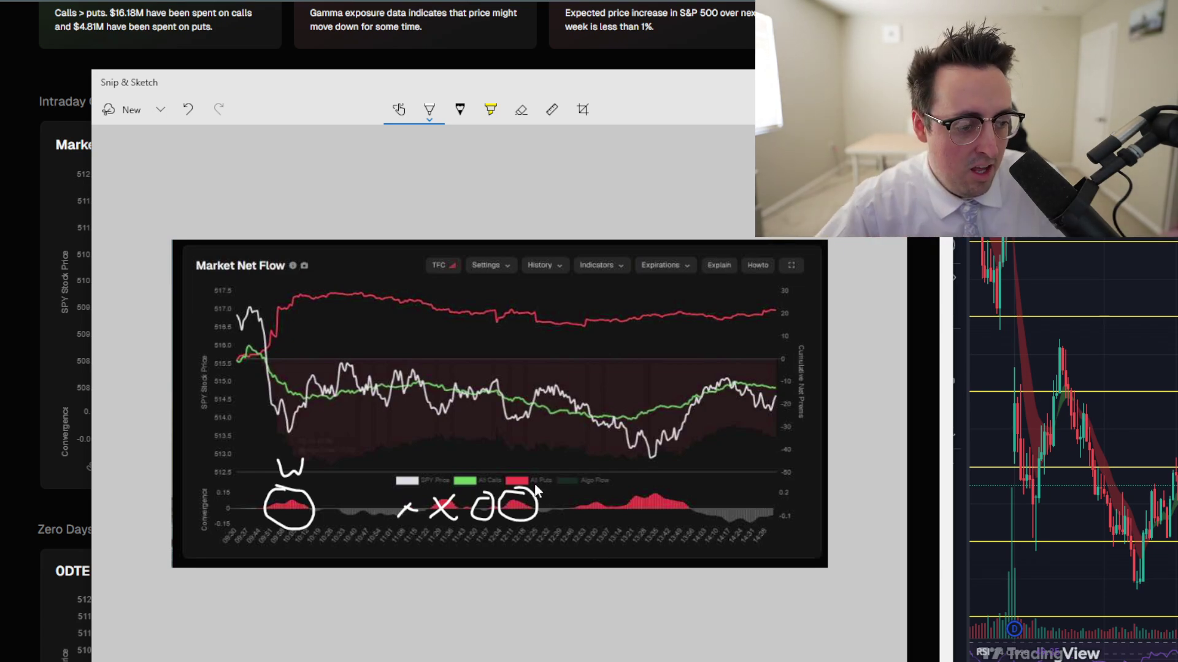
left_click_drag(510, 461, 533, 460)
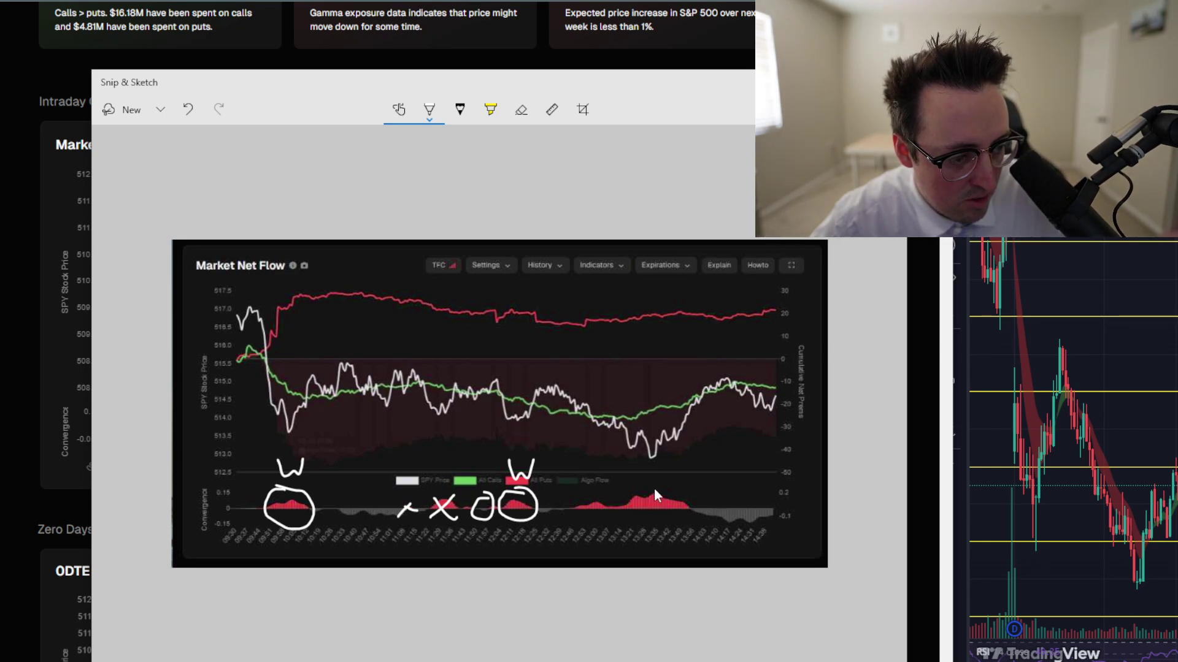
mouse_move(666, 492)
left_mouse_down()
mouse_move(616, 491)
mouse_move(600, 526)
mouse_move(635, 455)
left_mouse_up()
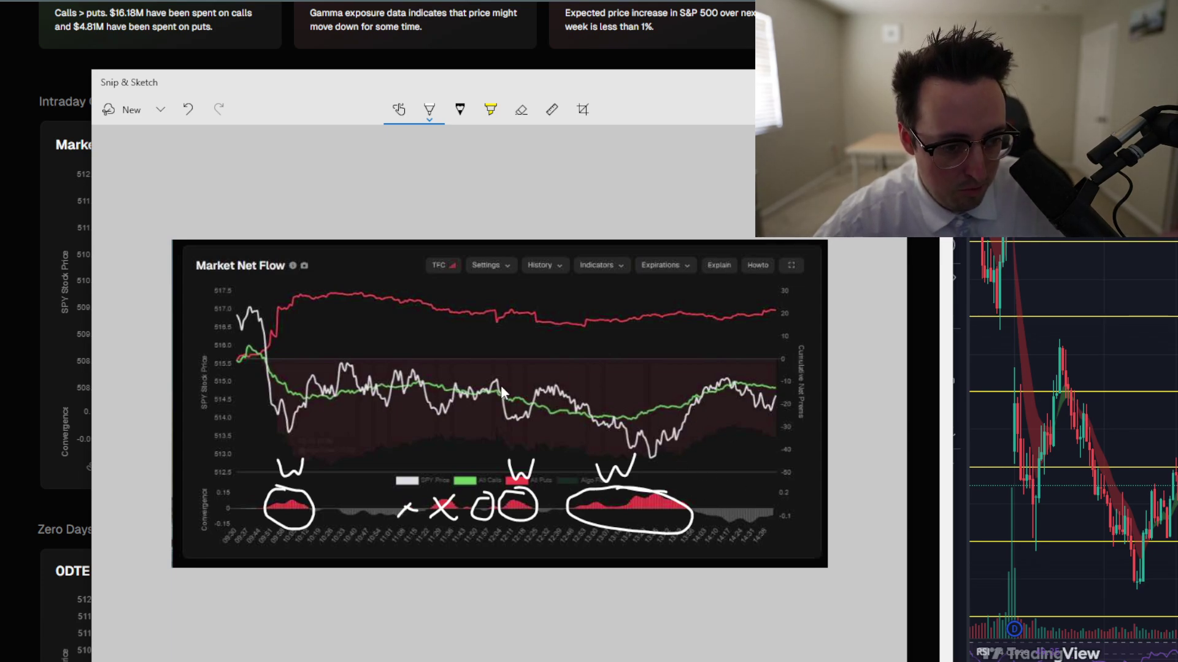
mouse_move(551, 299)
left_mouse_down()
mouse_move(537, 325)
mouse_move(570, 352)
left_mouse_up()
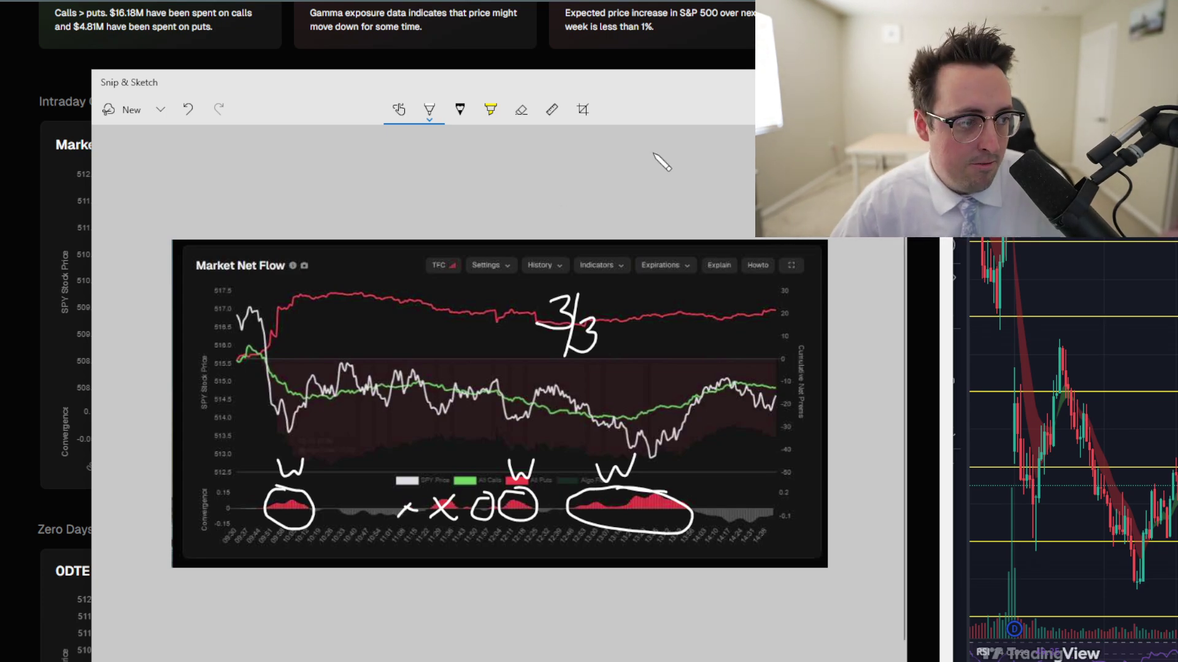
left_click(892, 82)
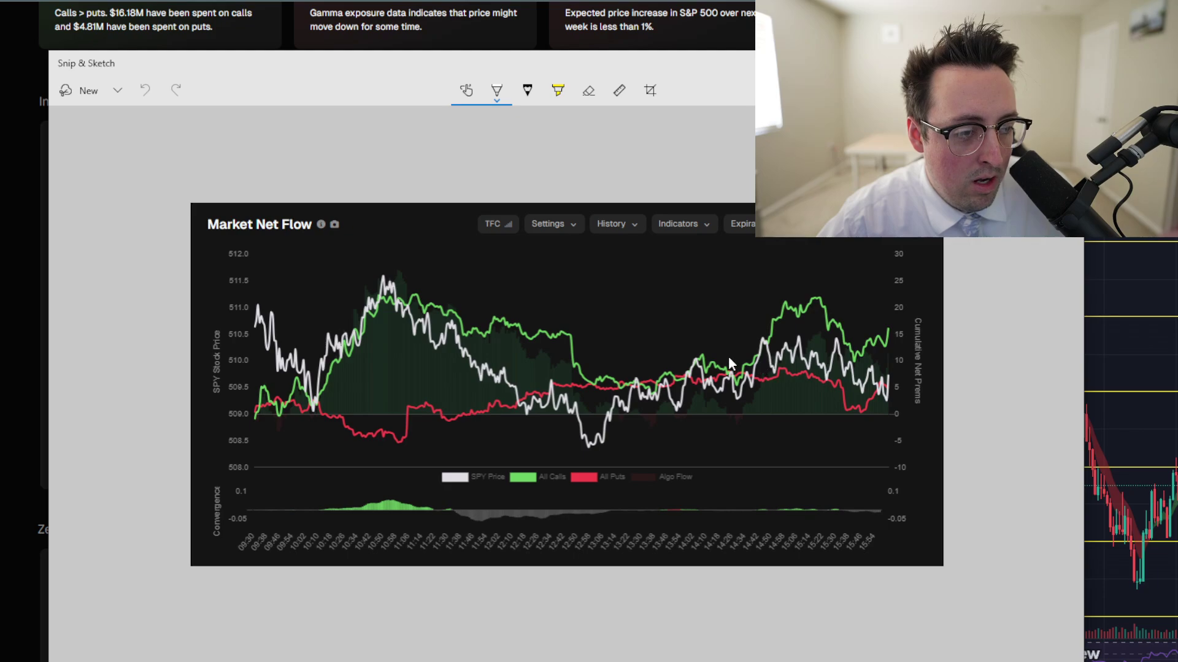
- Circle the choppy 13:00–14:30 section and the green hump, with an arrow where the hump ends
mouse_move(734, 354)
left_mouse_down()
mouse_move(582, 380)
mouse_move(740, 410)
mouse_move(699, 351)
left_mouse_up()
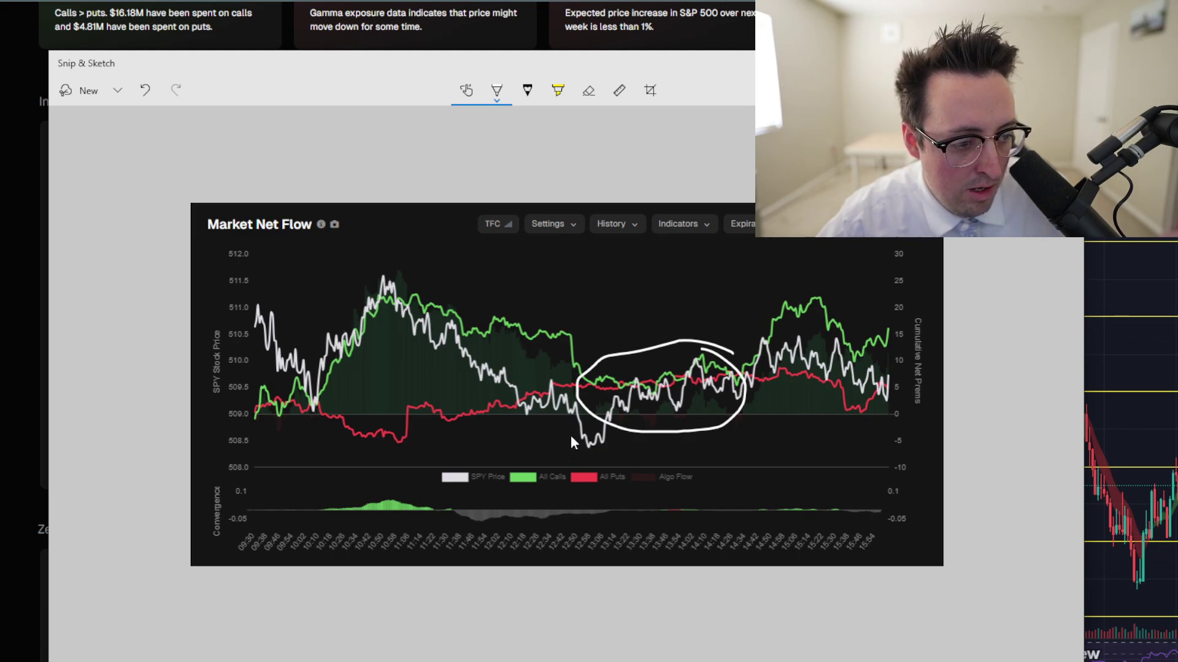
mouse_move(380, 491)
left_mouse_down()
mouse_move(359, 487)
mouse_move(341, 528)
mouse_move(366, 459)
left_mouse_up()
left_click(339, 463)
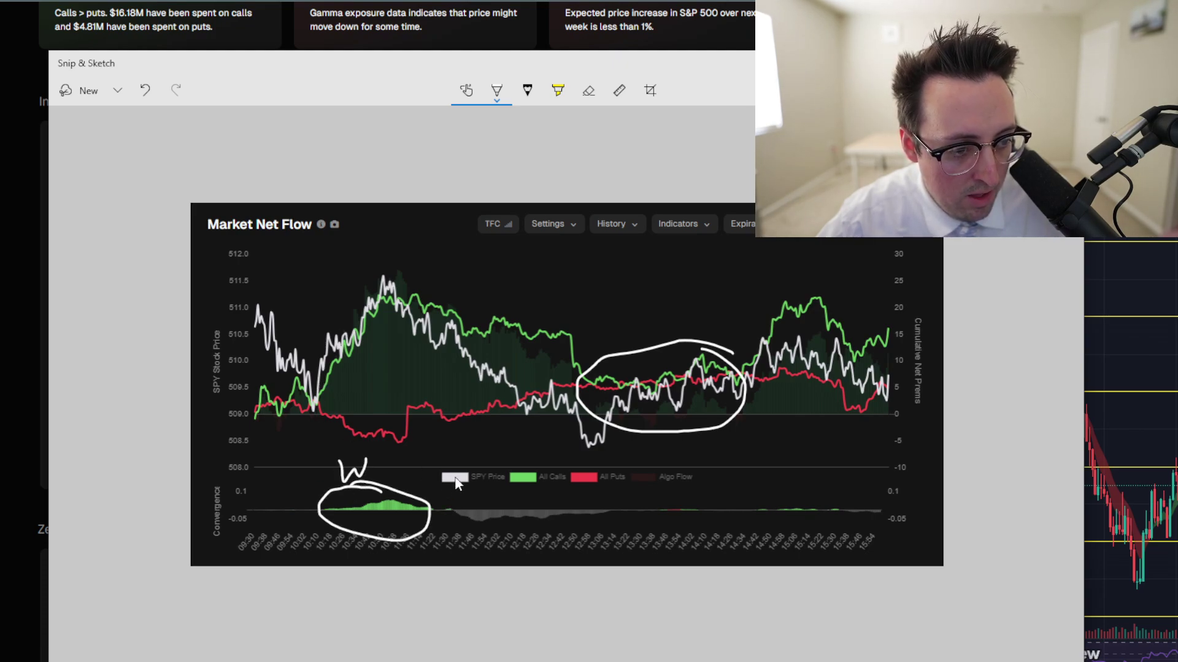
mouse_move(456, 489)
left_mouse_down()
mouse_move(448, 500)
mouse_move(450, 483)
left_mouse_up()
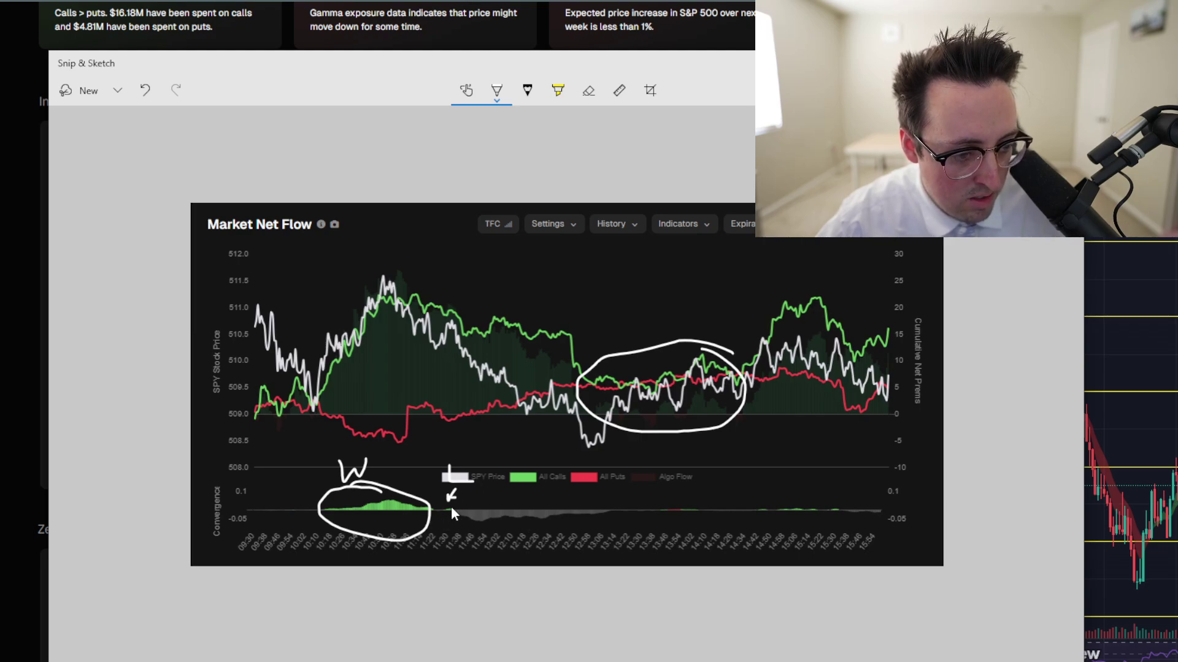
left_click_drag(445, 528, 457, 524)
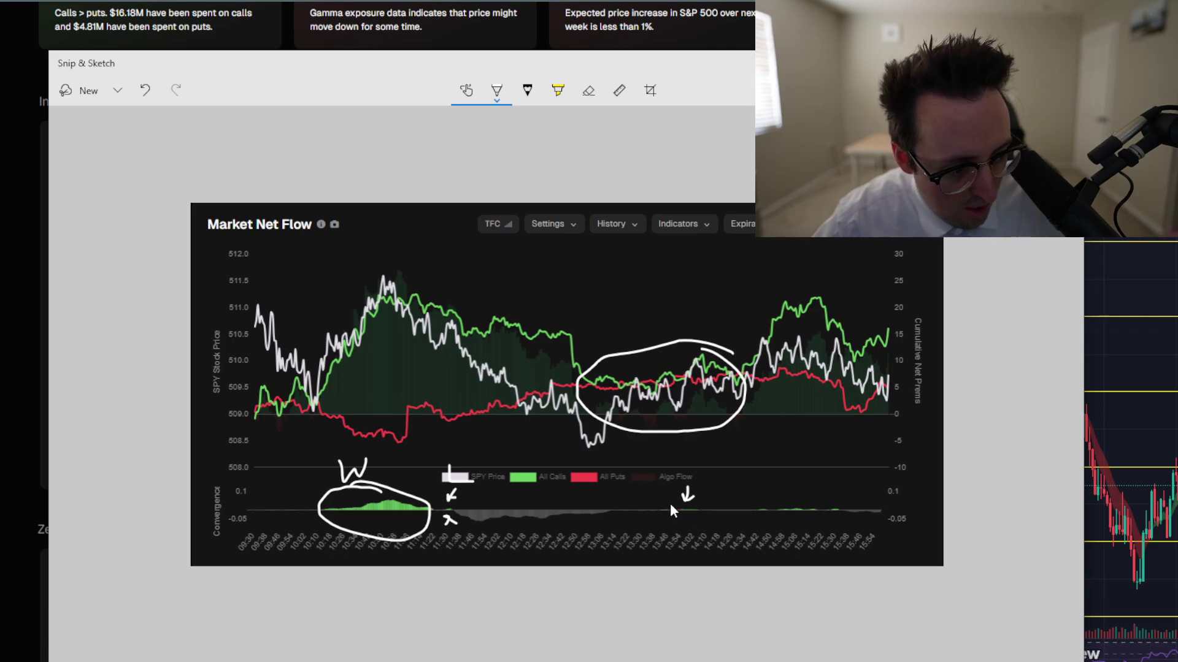
- Cross out the 14:02 down-arrow signal, arrow the rising price, circle the 14:50 bump, and write 2/3
mouse_move(670, 502)
left_mouse_down()
mouse_move(698, 523)
mouse_move(666, 520)
left_mouse_up()
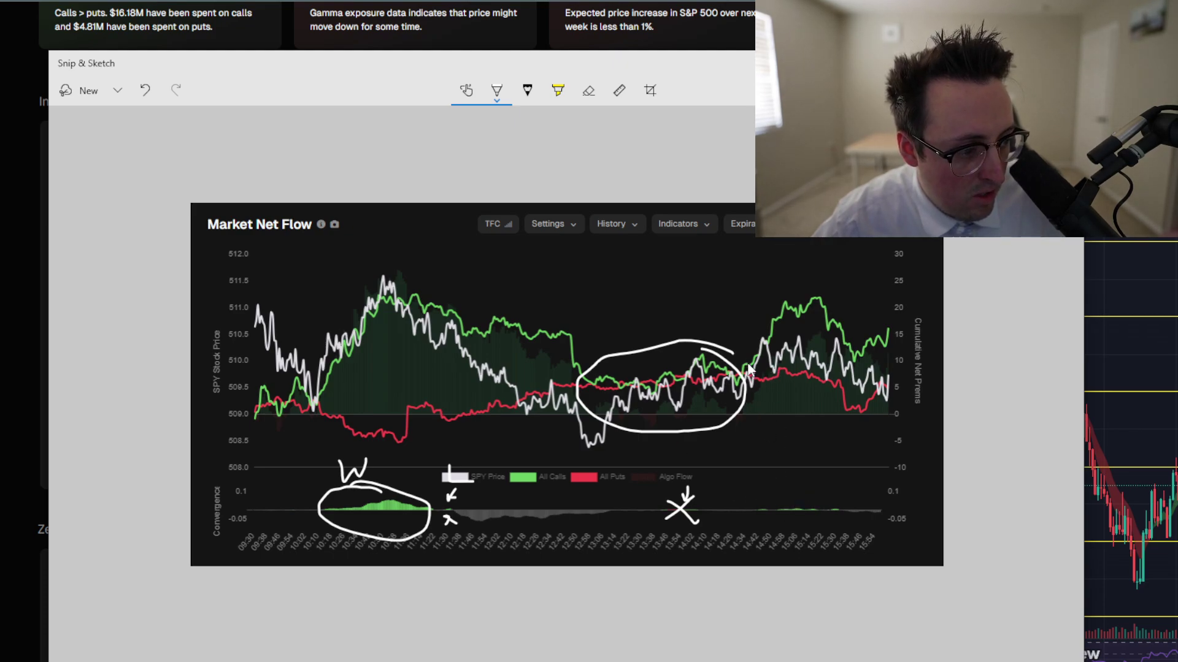
left_click_drag(743, 349, 760, 319)
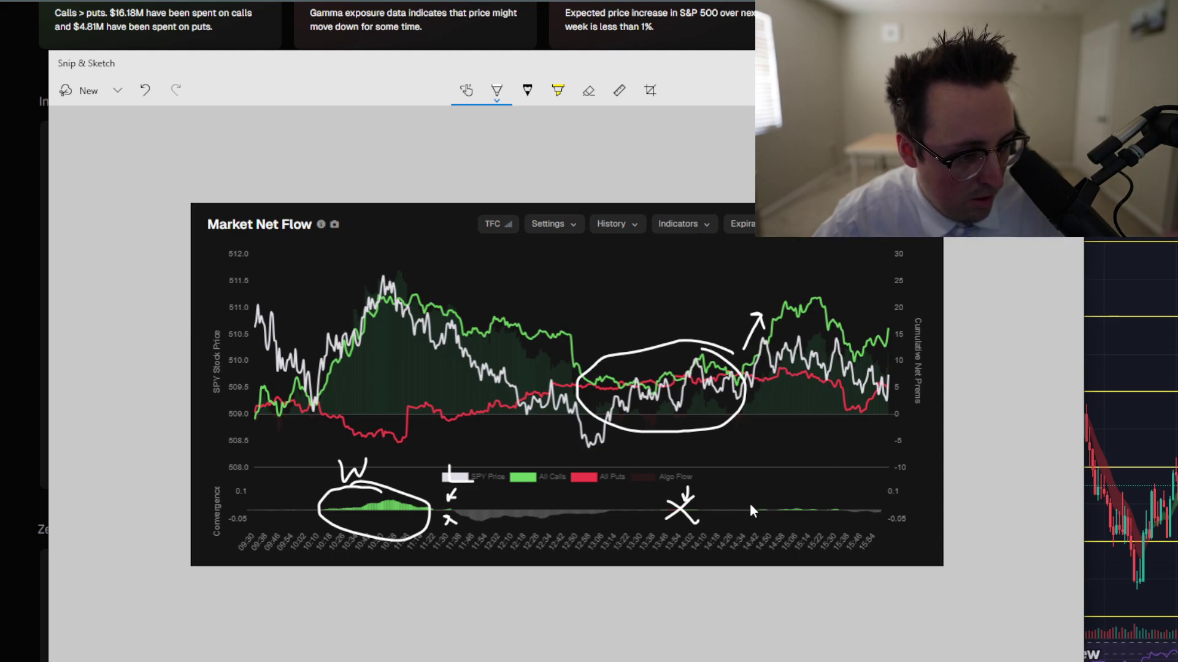
mouse_move(751, 504)
left_mouse_down()
mouse_move(803, 500)
mouse_move(783, 471)
left_mouse_up()
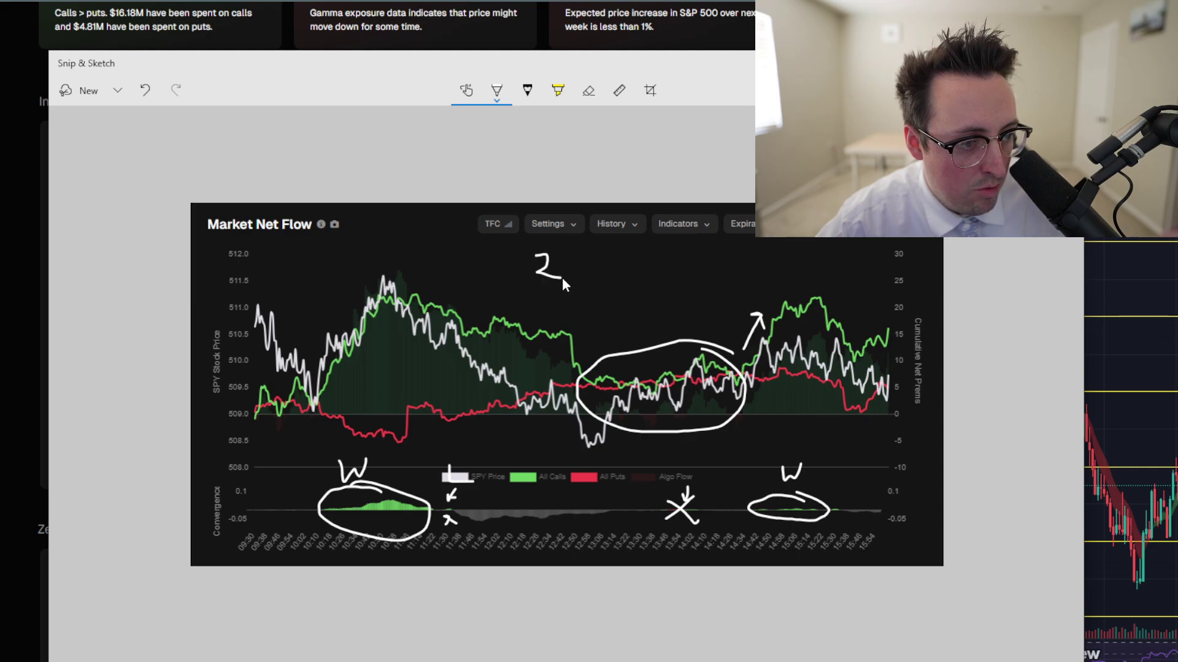
left_click_drag(572, 251, 557, 308)
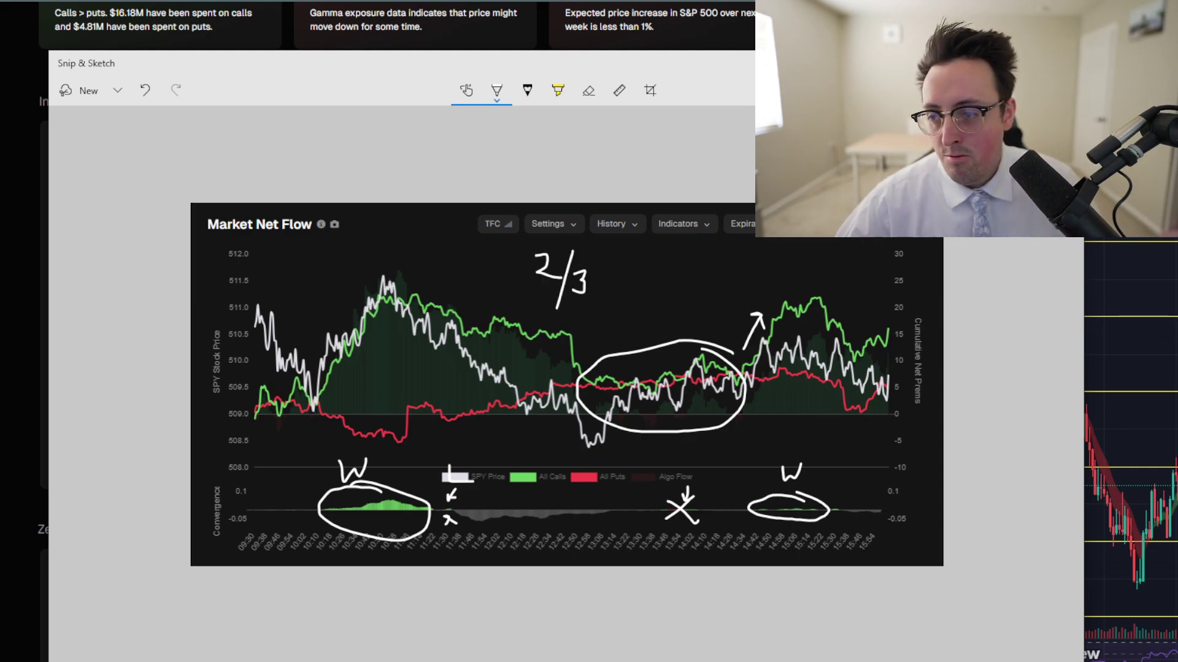